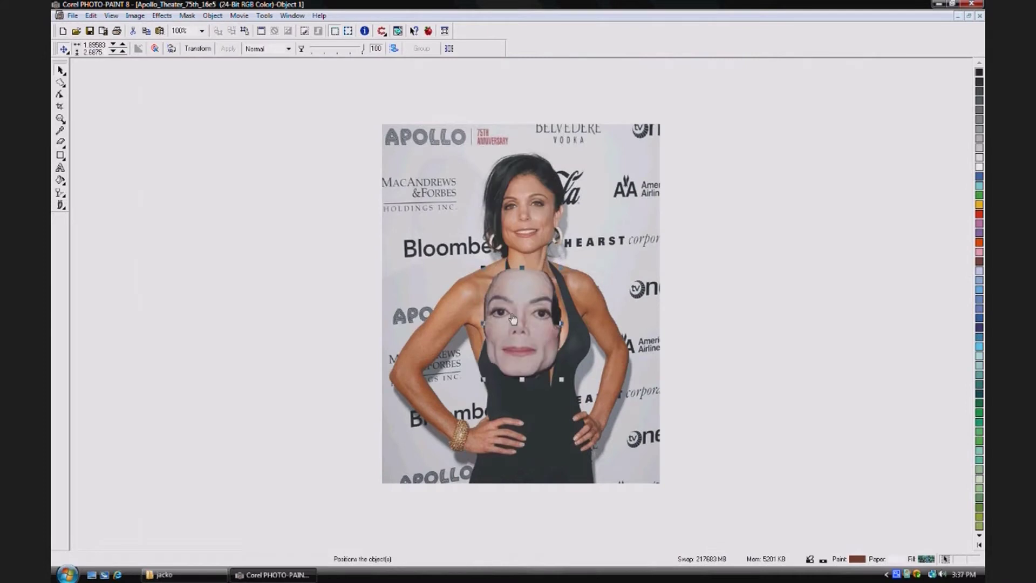
Scale down the pasted cut-out face, position it over the woman's face, and apply the transformation.
{"action": "left_click_drag", "start_coordinate": [484, 268], "coordinate": [508, 303]}
{"action": "left_click_drag", "start_coordinate": [535, 373], "coordinate": [523, 236]}
{"action": "double_click", "coordinate": [521, 234]}
{"action": "left_click", "coordinate": [527, 215]}
{"action": "left_click", "coordinate": [529, 234]}
{"action": "left_click", "coordinate": [528, 231]}
{"action": "left_click", "coordinate": [528, 230]}
{"action": "left_click", "coordinate": [530, 235]}
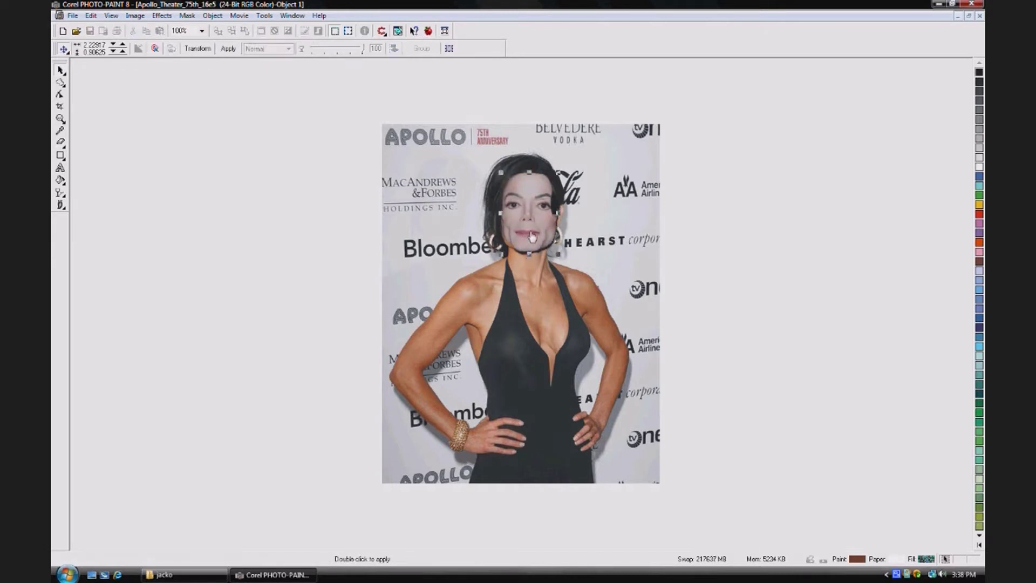
{"action": "double_click", "coordinate": [532, 232]}
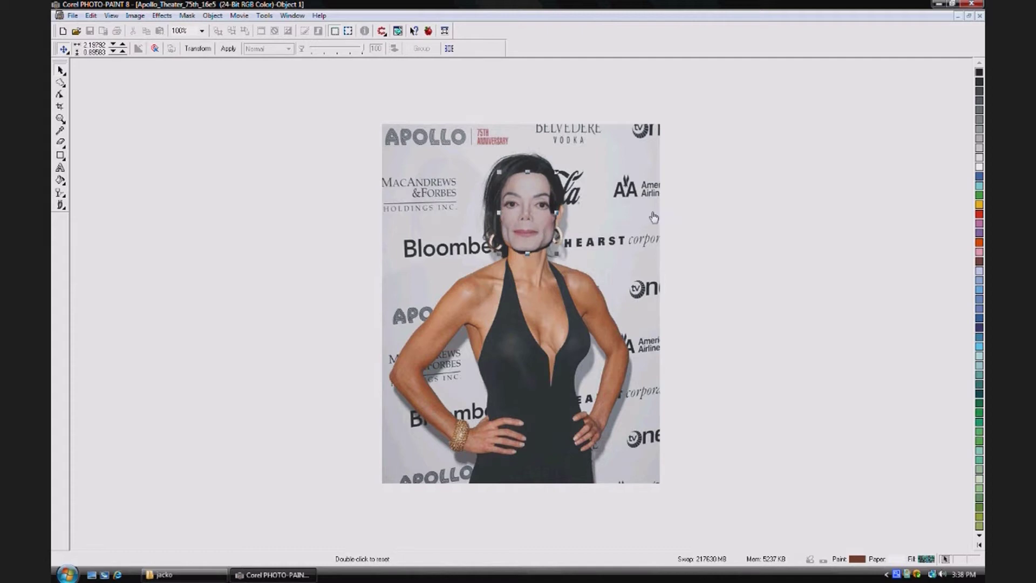
{"action": "left_click", "coordinate": [523, 211]}
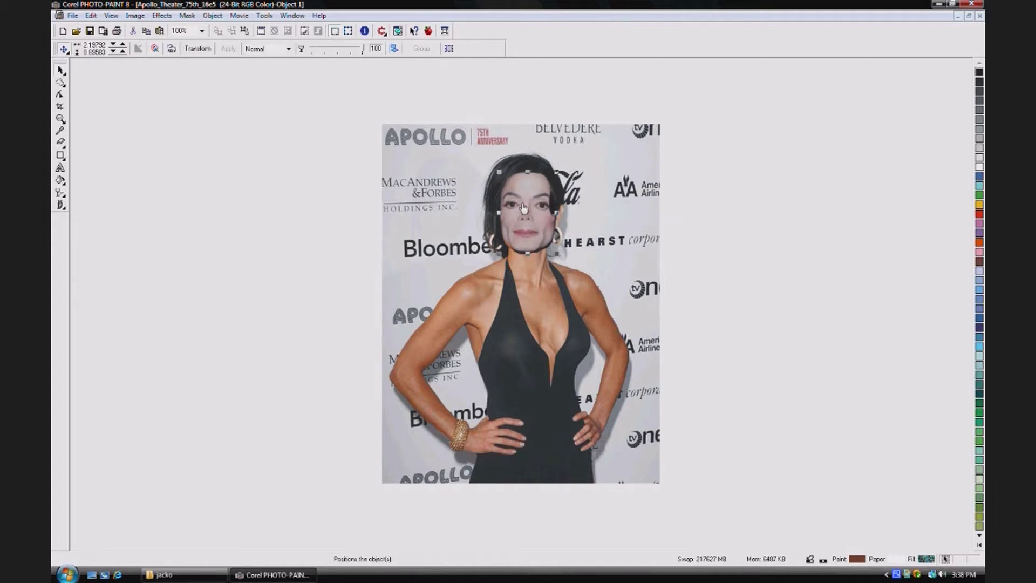
Feather the pasted face's edges with a width of 4 and Linear edges.
{"action": "left_click", "coordinate": [213, 15]}
{"action": "left_click", "coordinate": [232, 170]}
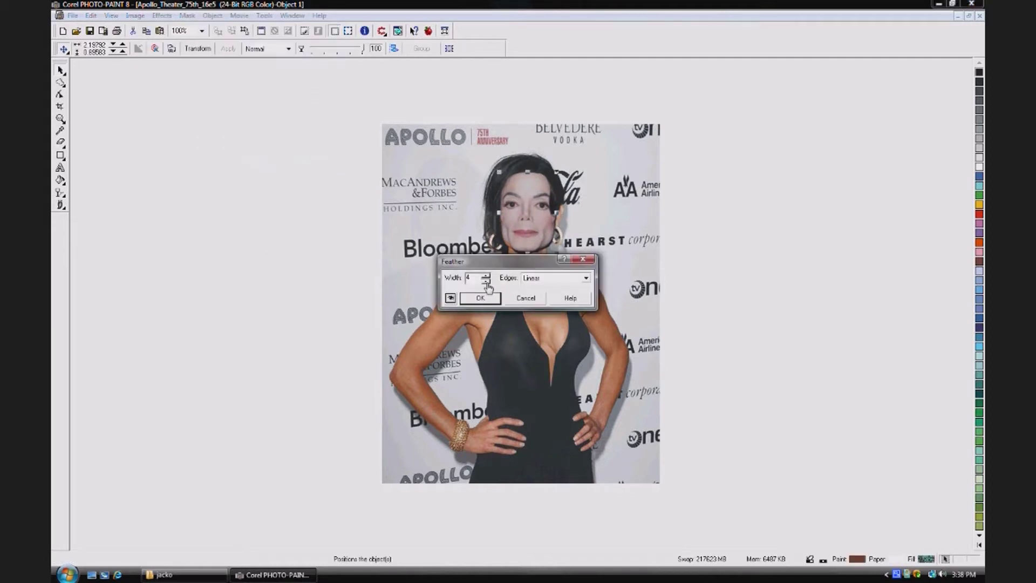
{"action": "left_click", "coordinate": [487, 301]}
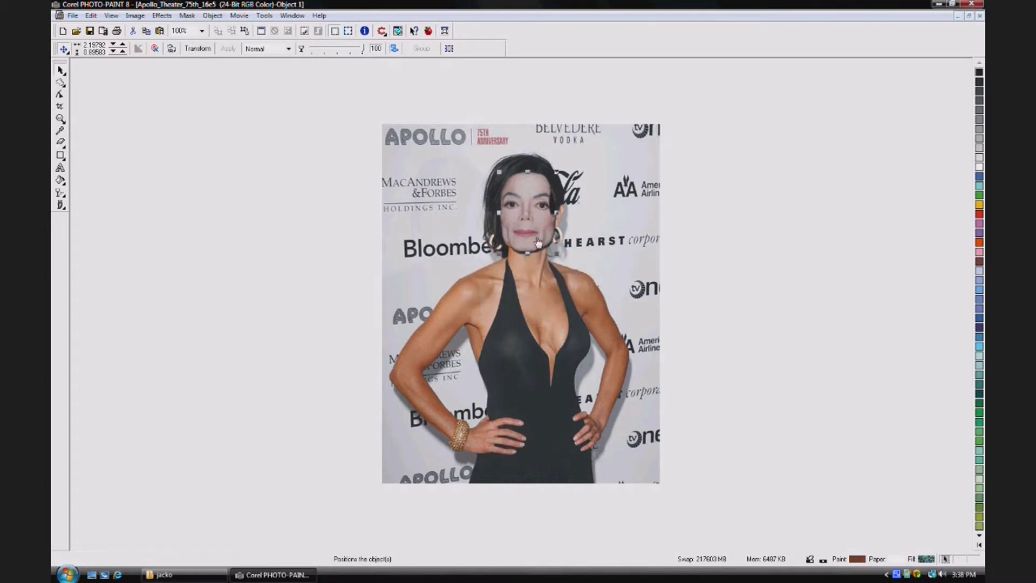
Start a Color Balance adjustment on the pasted face and set Yellow-Blue to -32.
{"action": "scroll", "coordinate": [537, 242], "scroll_direction": "up", "scroll_amount": 1}
{"action": "scroll", "coordinate": [587, 241], "scroll_direction": "up", "scroll_amount": 1}
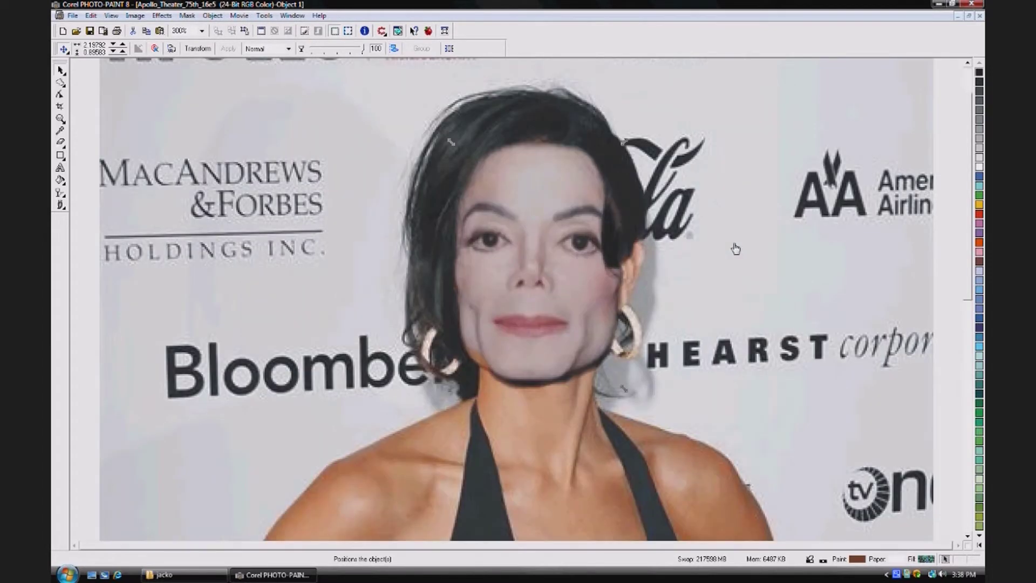
{"action": "left_click", "coordinate": [537, 264]}
{"action": "left_click", "coordinate": [512, 247]}
{"action": "left_click", "coordinate": [137, 15]}
{"action": "mouse_move", "coordinate": [151, 28]}
{"action": "left_click", "coordinate": [276, 93]}
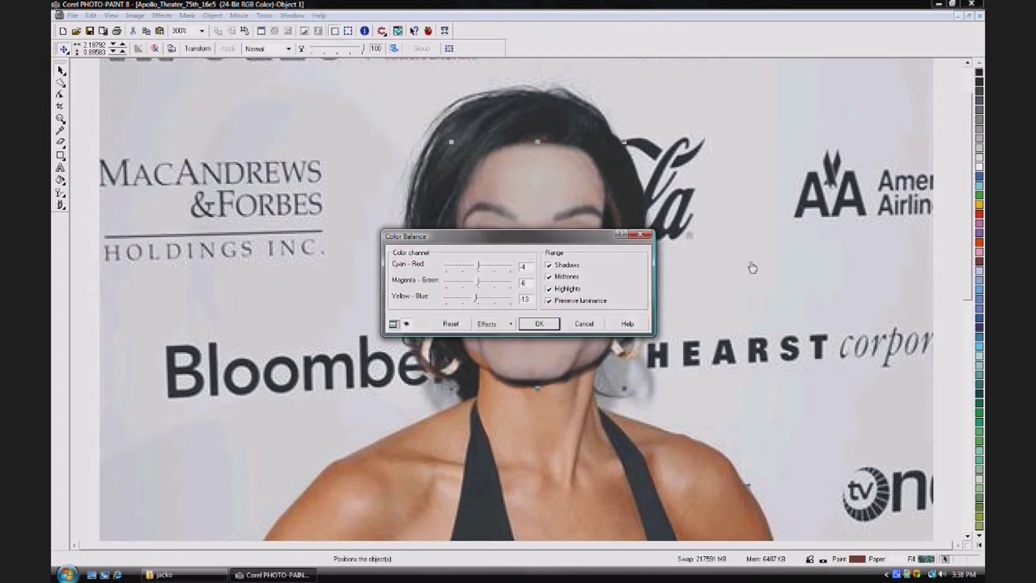
{"action": "left_click_drag", "start_coordinate": [567, 238], "coordinate": [919, 205]}
{"action": "left_click_drag", "start_coordinate": [827, 268], "coordinate": [824, 270]}
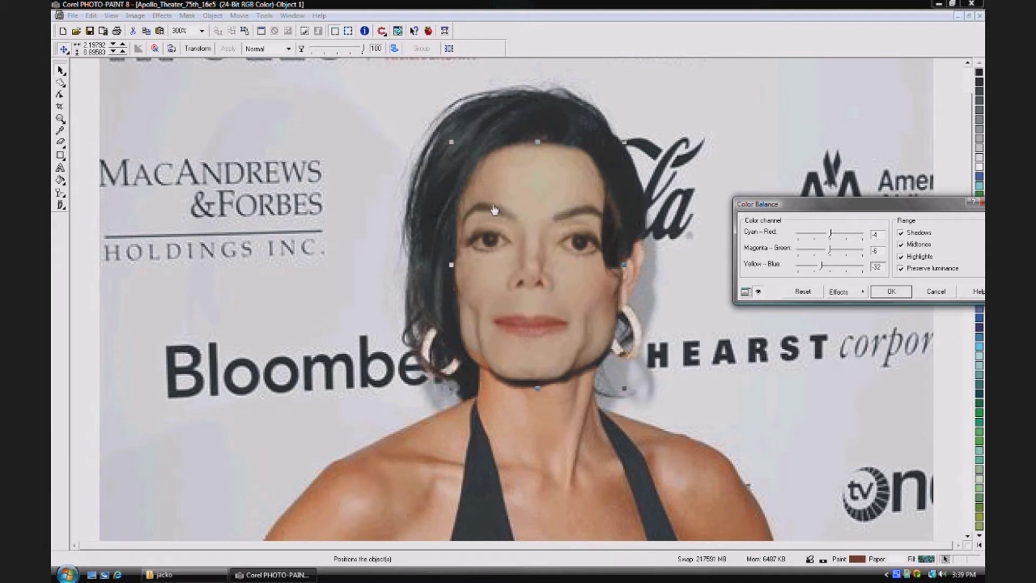
Set the face's Color Balance to Cyan-Red 9, Magenta-Green -13 and Yellow-Blue -33, and apply it.
{"action": "left_click_drag", "start_coordinate": [830, 234], "coordinate": [832, 238]}
{"action": "left_click_drag", "start_coordinate": [820, 266], "coordinate": [822, 271]}
{"action": "left_click", "coordinate": [830, 252]}
{"action": "left_click_drag", "start_coordinate": [830, 255], "coordinate": [828, 254]}
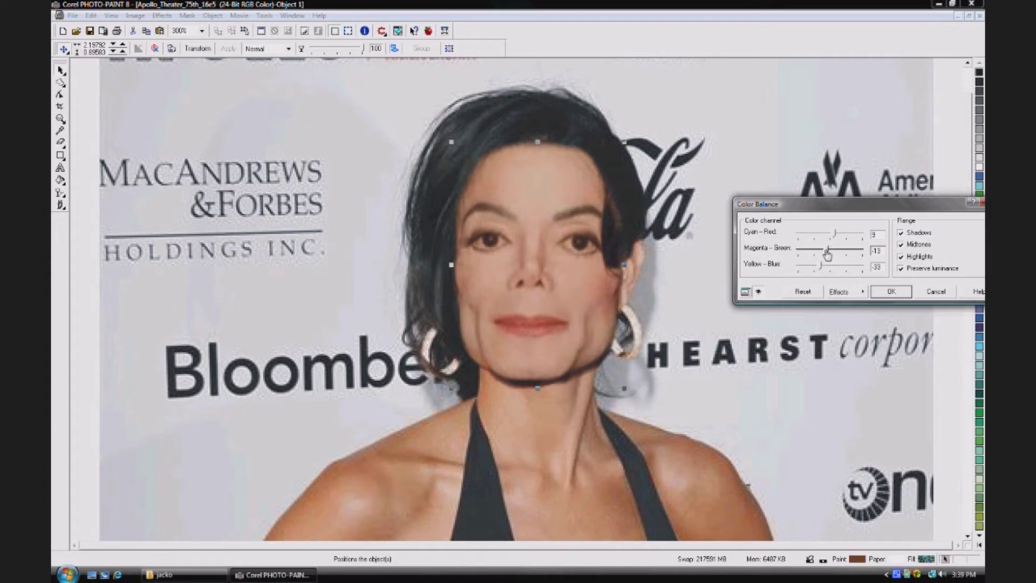
{"action": "left_click", "coordinate": [891, 292]}
{"action": "key", "text": "ctrl+1"}
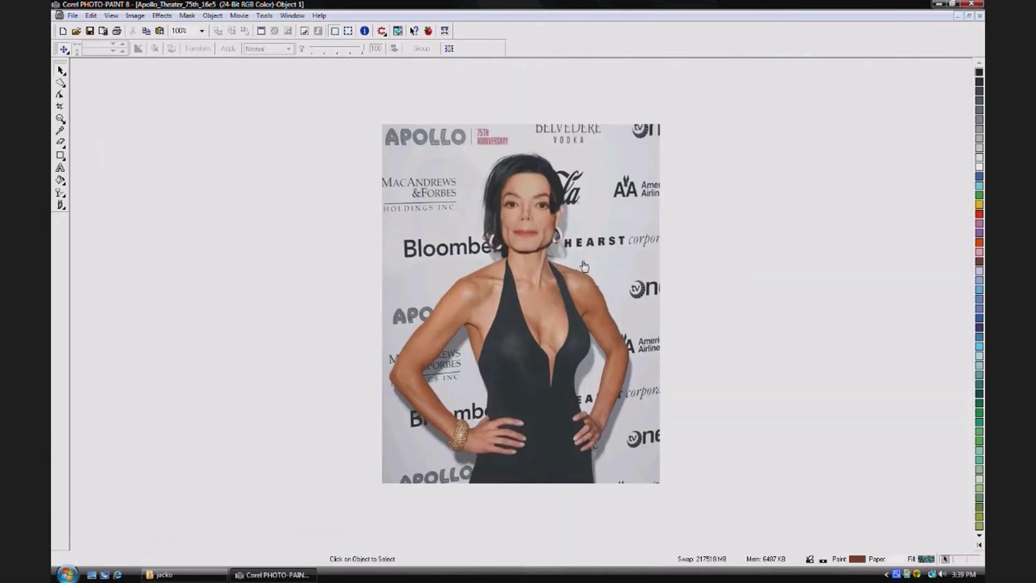
Feather the pasted face two more times with a width of 4 and Linear edges.
{"action": "scroll", "coordinate": [584, 259], "scroll_direction": "up", "scroll_amount": 1}
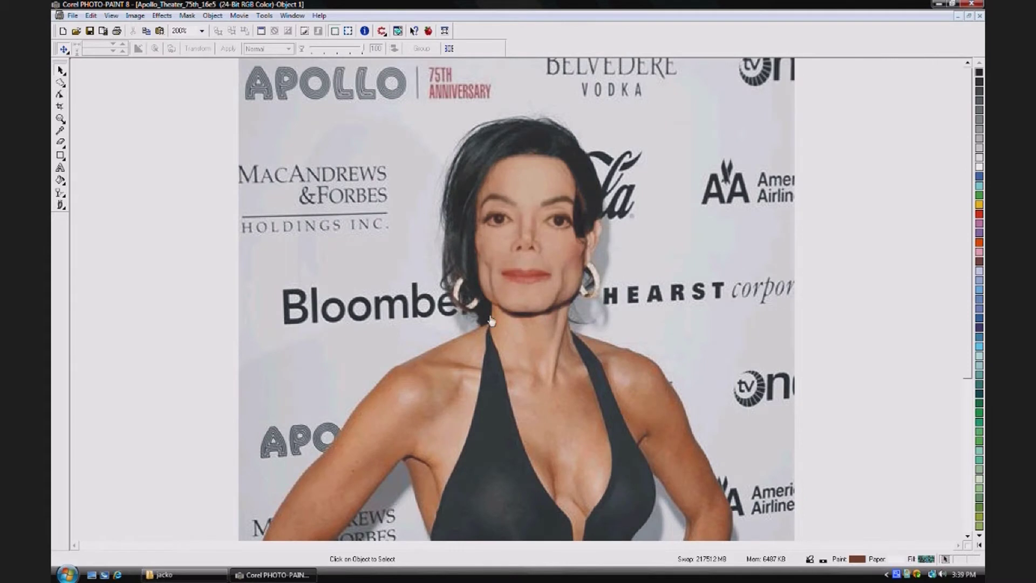
{"action": "left_click", "coordinate": [536, 296]}
{"action": "left_click", "coordinate": [212, 15]}
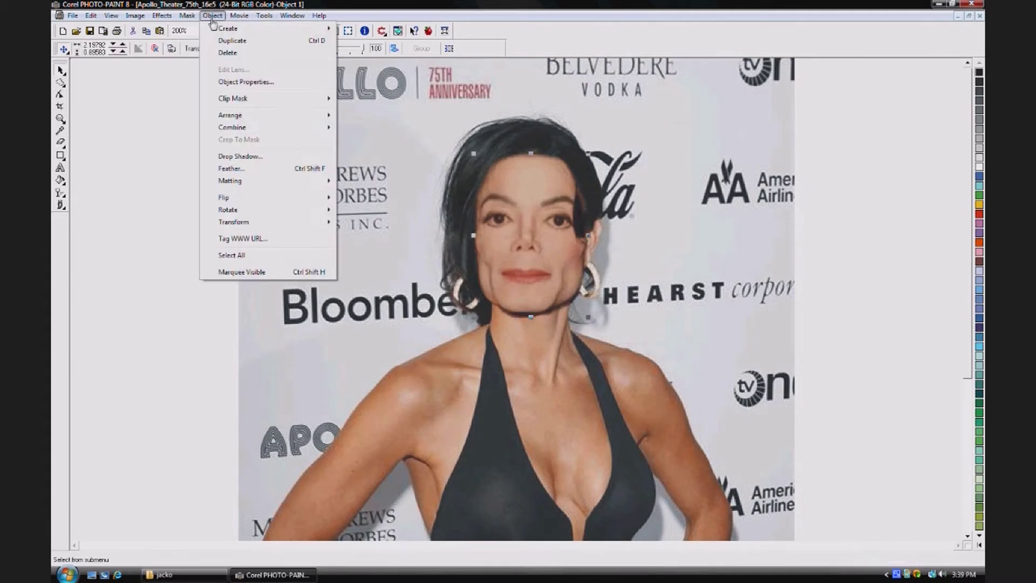
{"action": "left_click", "coordinate": [237, 168]}
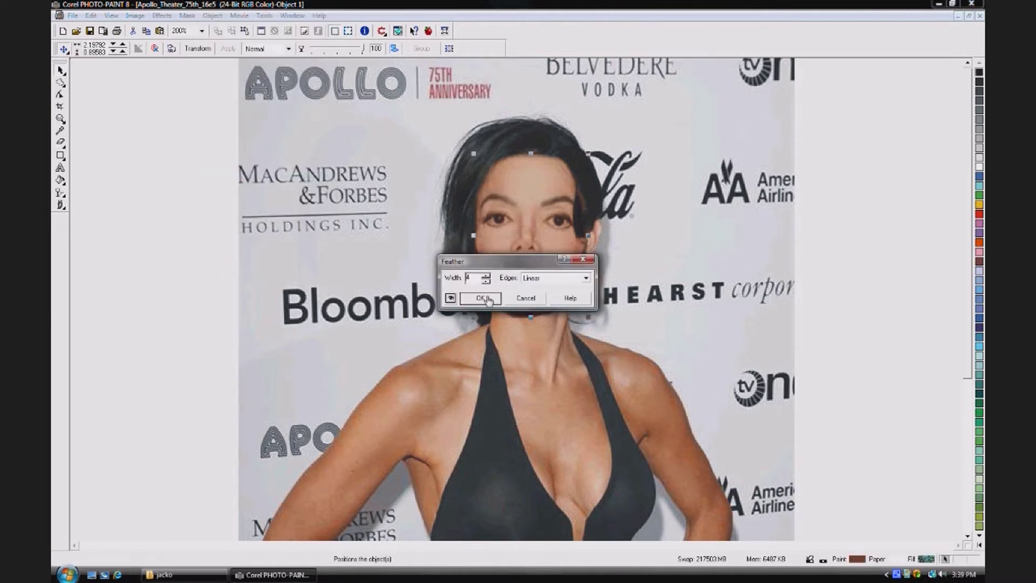
{"action": "left_click", "coordinate": [480, 298]}
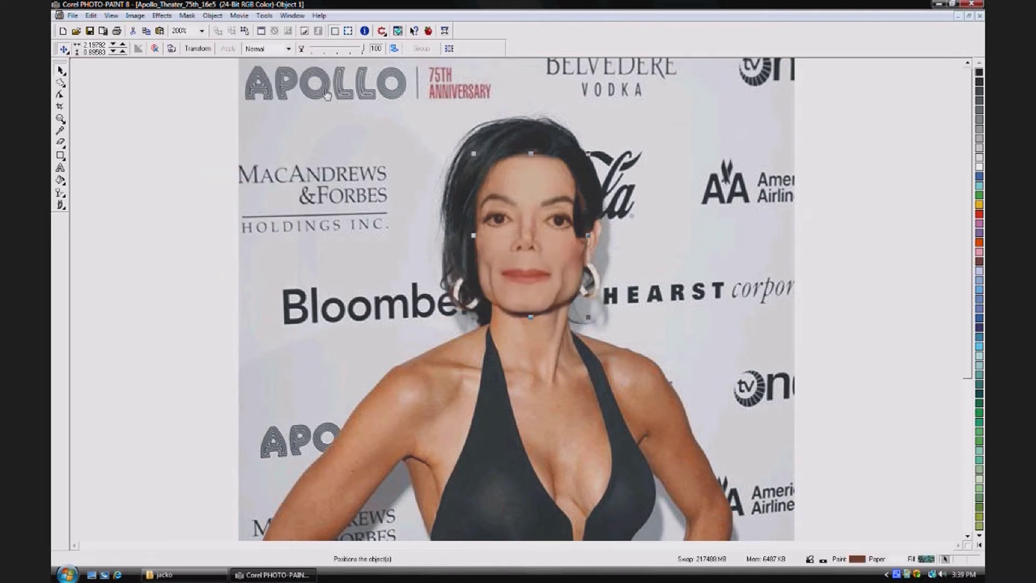
{"action": "left_click", "coordinate": [212, 15]}
{"action": "left_click", "coordinate": [232, 168]}
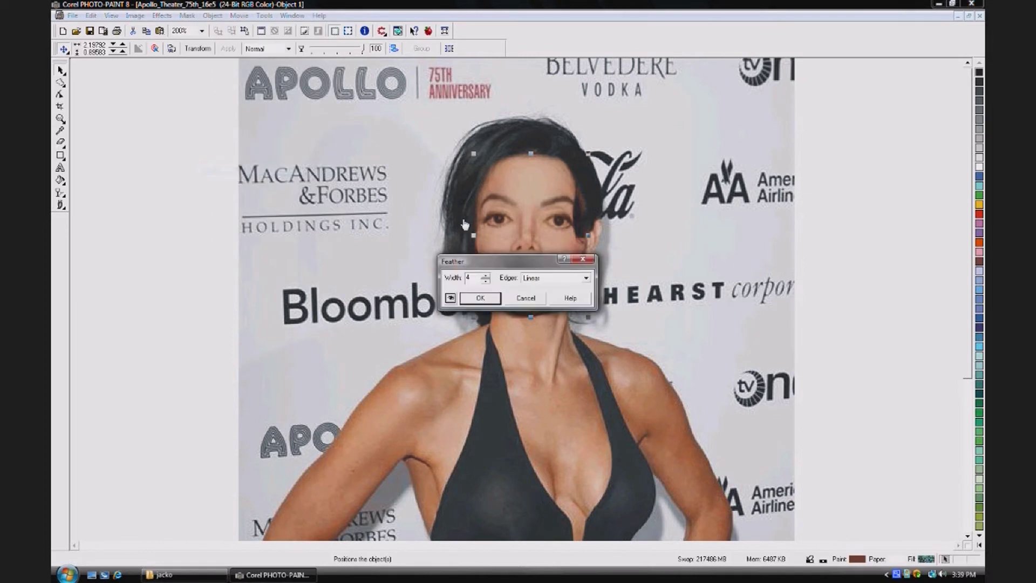
{"action": "left_click", "coordinate": [484, 300]}
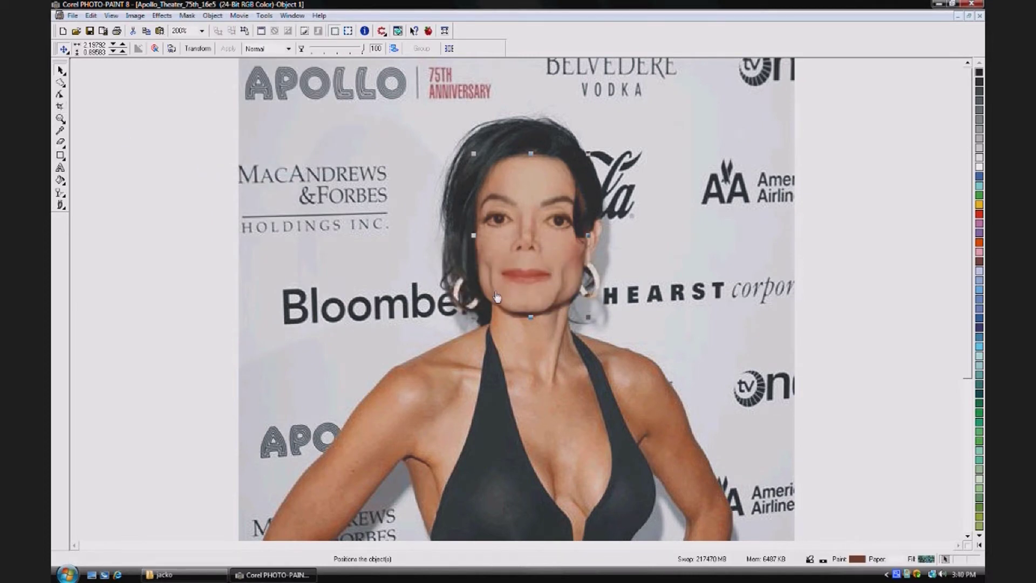
Fade the pasted face's chin into the neck with a linear transparency running from below the lips to under the chin.
{"action": "left_click", "coordinate": [60, 204]}
{"action": "left_click_drag", "start_coordinate": [525, 300], "coordinate": [526, 326]}
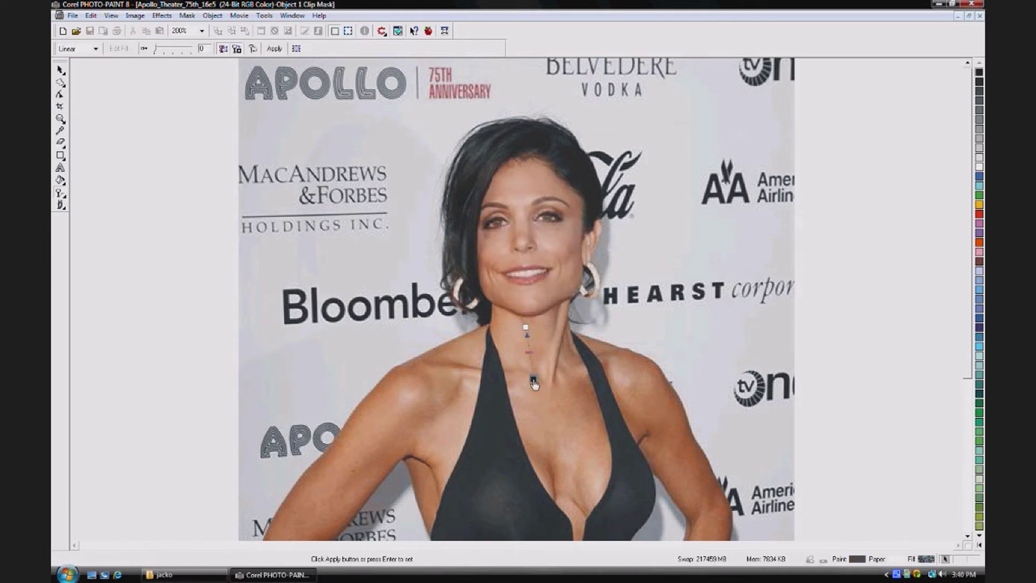
{"action": "mouse_move", "coordinate": [525, 301]}
{"action": "left_mouse_down"}
{"action": "mouse_move", "coordinate": [524, 108]}
{"action": "mouse_move", "coordinate": [522, 288]}
{"action": "left_mouse_up"}
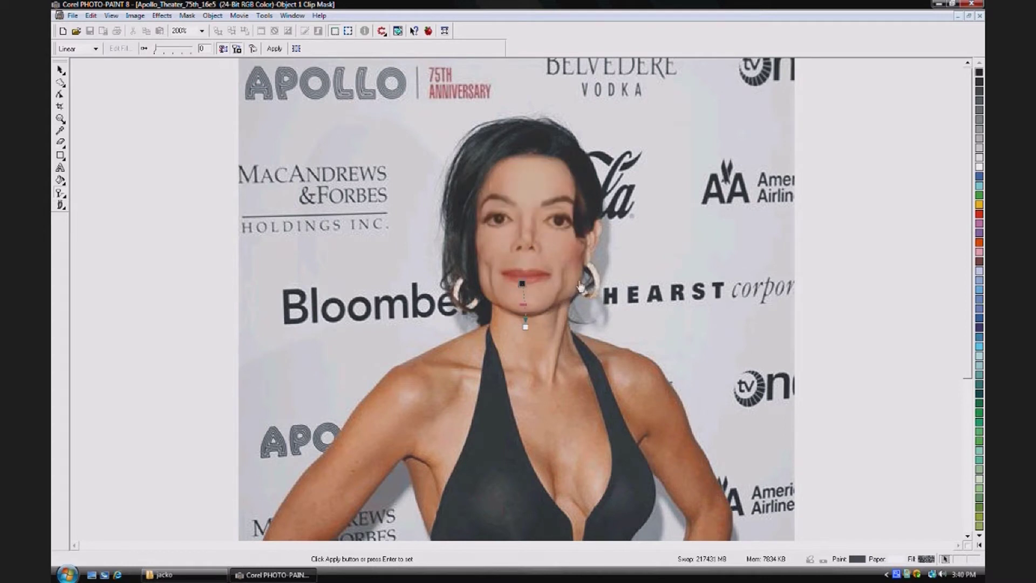
{"action": "left_click", "coordinate": [61, 70]}
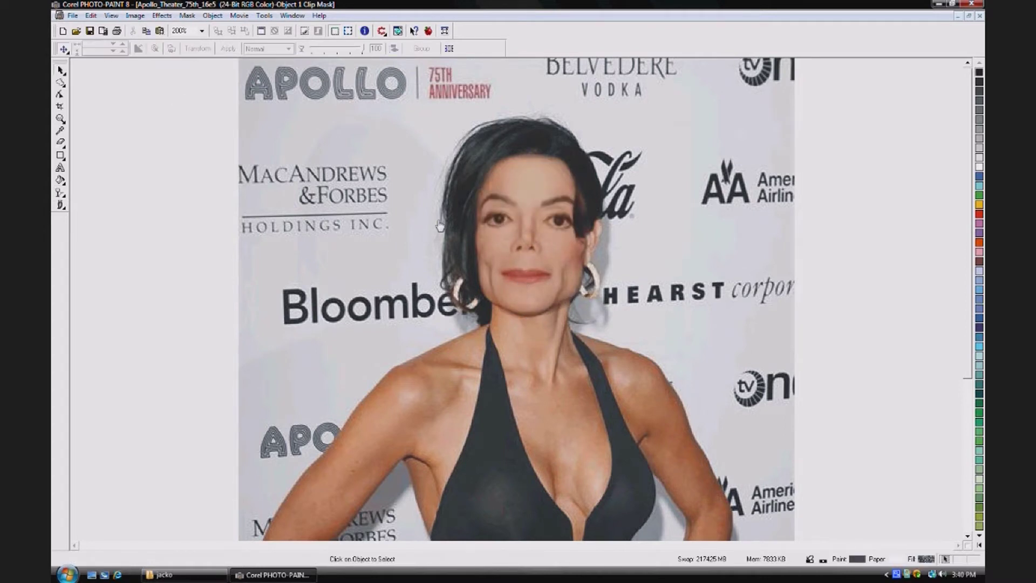
Apply Directional Sharpen to the pasted face at 76 percent.
{"action": "left_click", "coordinate": [528, 240]}
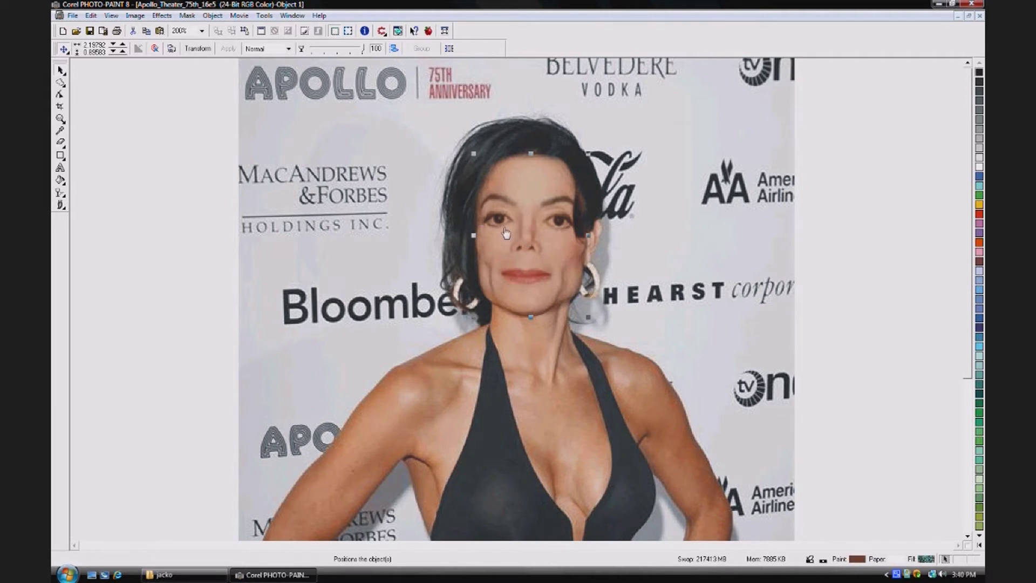
{"action": "left_click", "coordinate": [162, 15]}
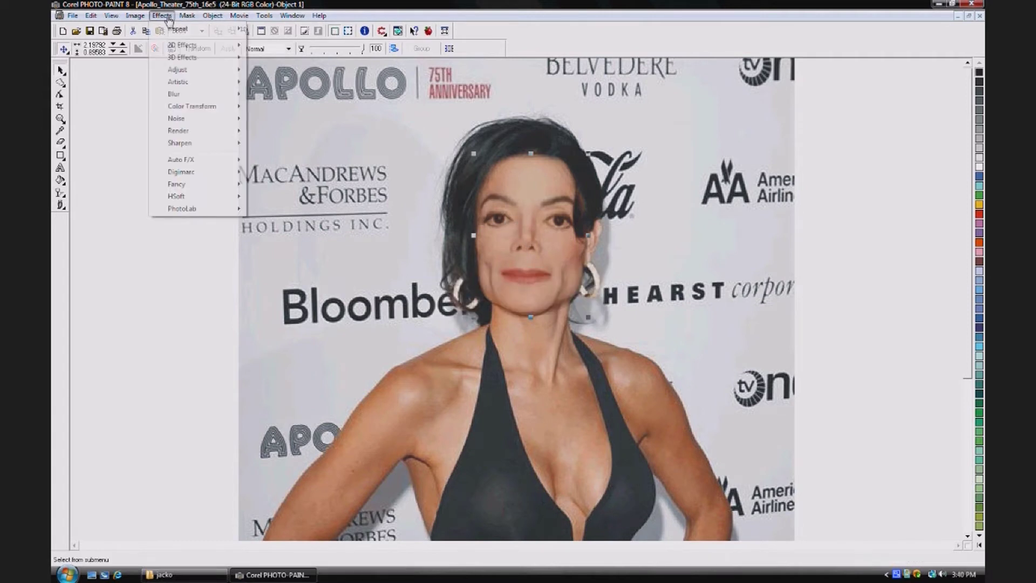
{"action": "mouse_move", "coordinate": [186, 144]}
{"action": "left_click", "coordinate": [280, 156]}
{"action": "left_click_drag", "start_coordinate": [515, 258], "coordinate": [751, 263]}
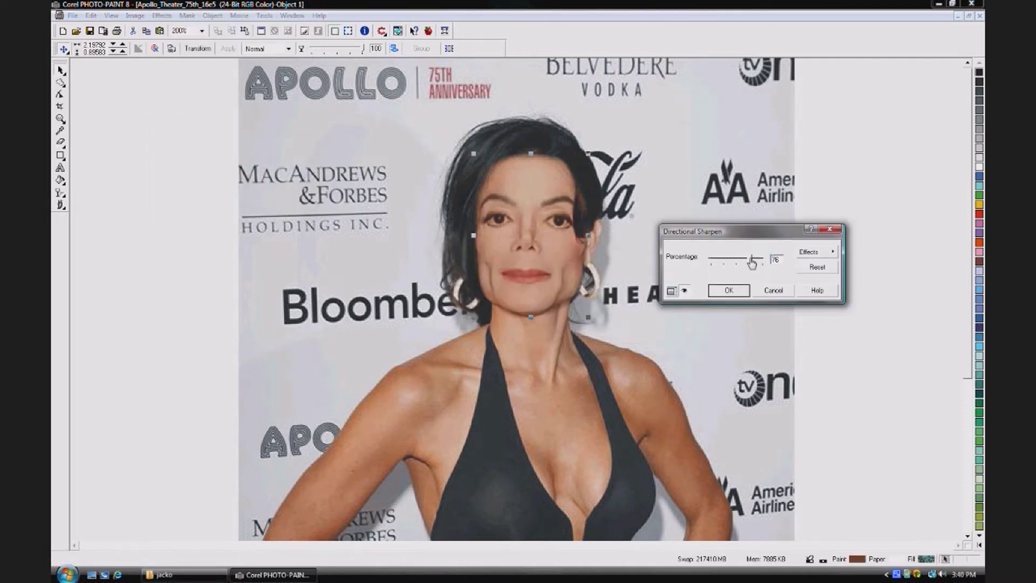
{"action": "left_click", "coordinate": [729, 291]}
Shorten the pasted face slightly from its upper edge and apply the transformation.
{"action": "key", "text": "F3"}
{"action": "key", "text": "F3"}
{"action": "scroll", "coordinate": [568, 253], "scroll_direction": "up", "scroll_amount": 3}
{"action": "left_click", "coordinate": [523, 211]}
{"action": "left_click_drag", "start_coordinate": [539, 163], "coordinate": [539, 166]}
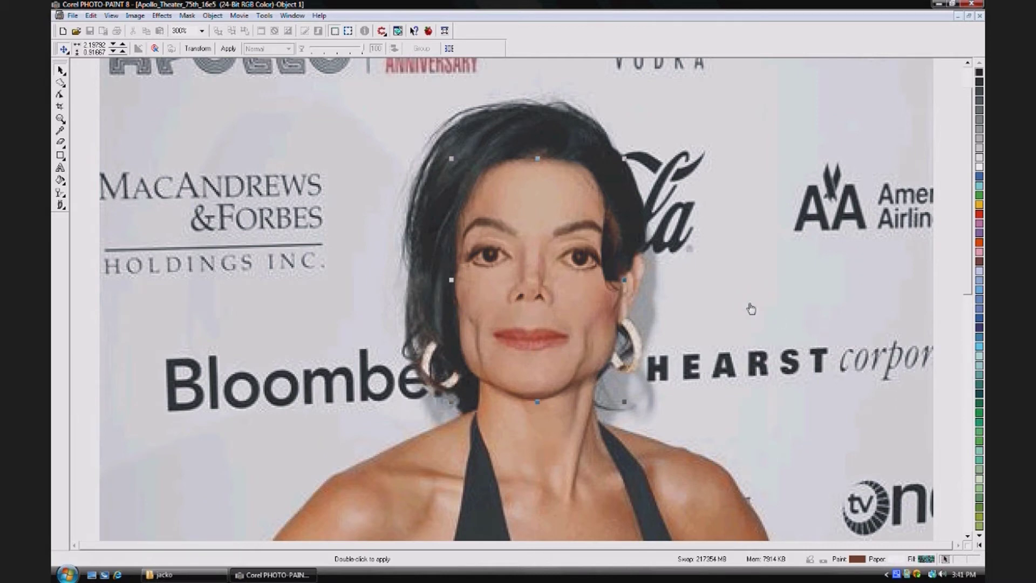
{"action": "double_click", "coordinate": [515, 276]}
{"action": "key", "text": "ctrl+1"}
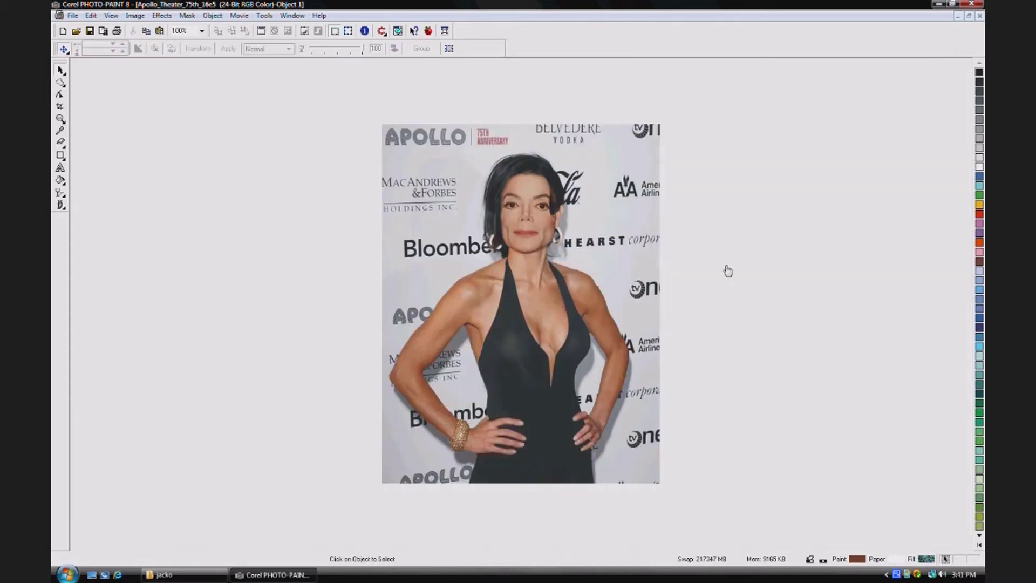
Shrink the pasted face slightly from its upper-left corner and apply the transformation.
{"action": "scroll", "coordinate": [541, 231], "scroll_direction": "up", "scroll_amount": 1}
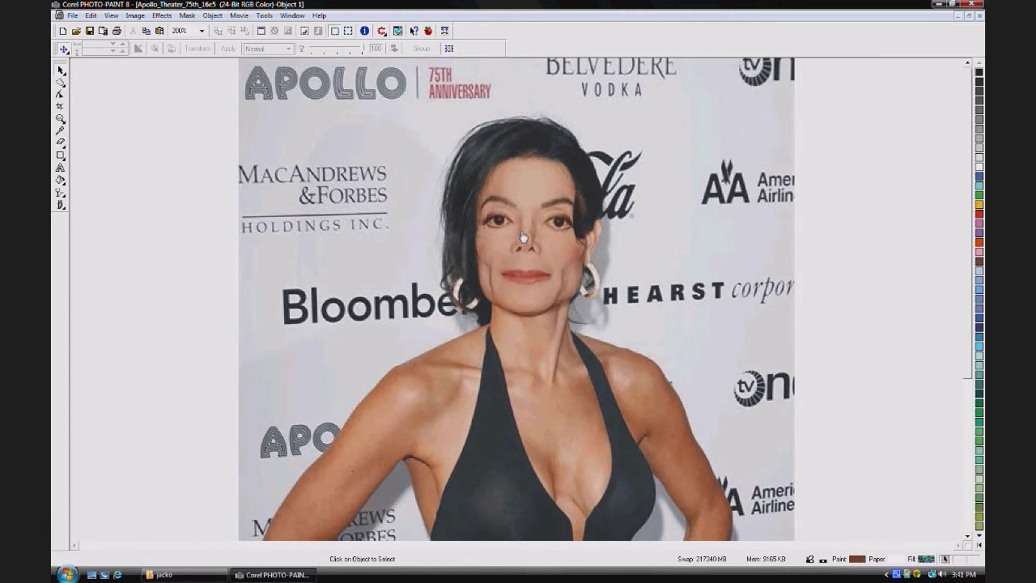
{"action": "scroll", "coordinate": [523, 236], "scroll_direction": "up", "scroll_amount": 1}
{"action": "left_click", "coordinate": [527, 213]}
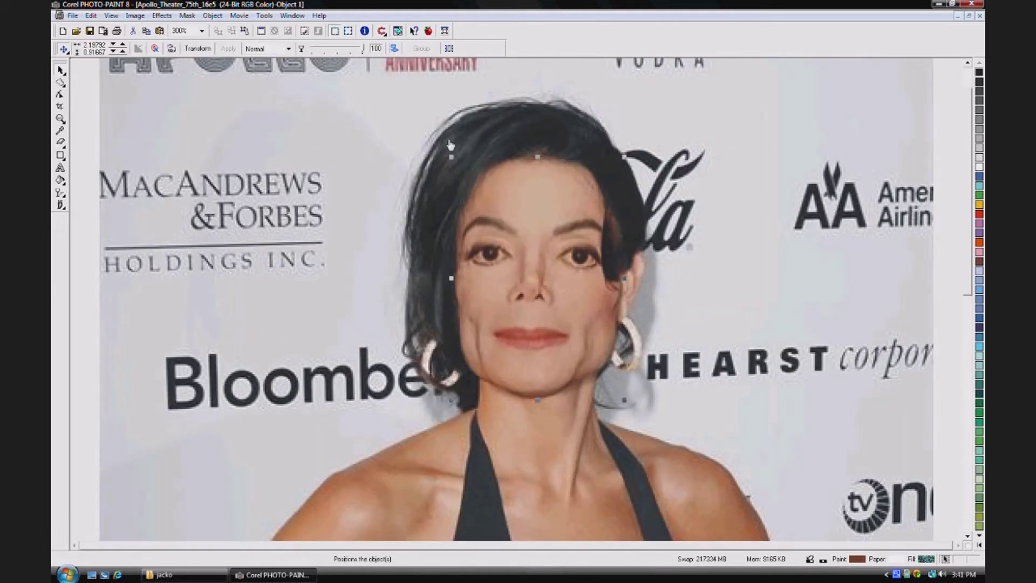
{"action": "left_click_drag", "start_coordinate": [452, 158], "coordinate": [457, 166]}
{"action": "double_click", "coordinate": [535, 257]}
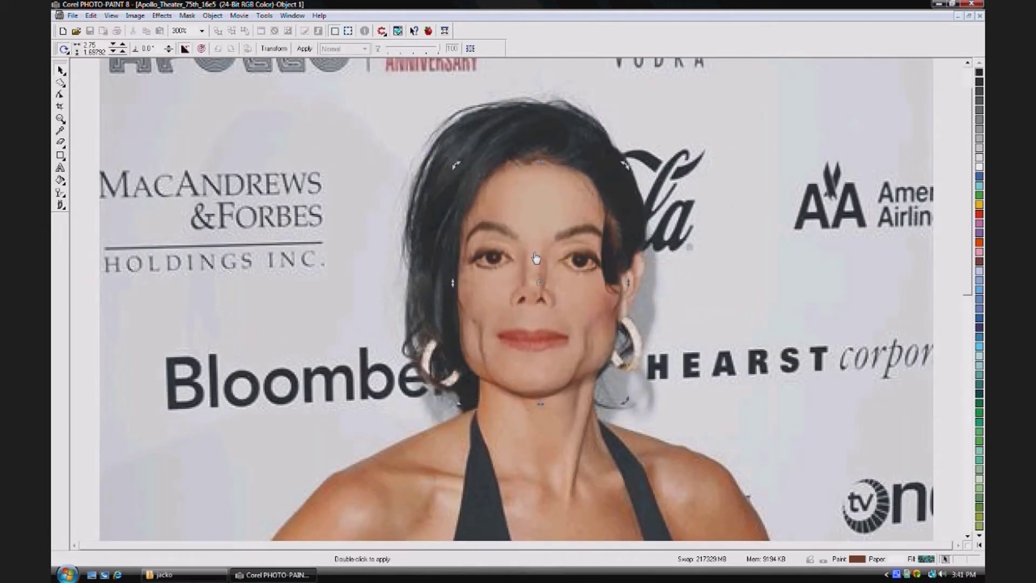
{"action": "scroll", "coordinate": [820, 284], "scroll_direction": "down", "scroll_amount": 2}
Fade the pasted face into the hair with short linear transparencies at the left cheek and the upper-right forehead.
{"action": "scroll", "coordinate": [786, 277], "scroll_direction": "up", "scroll_amount": 3}
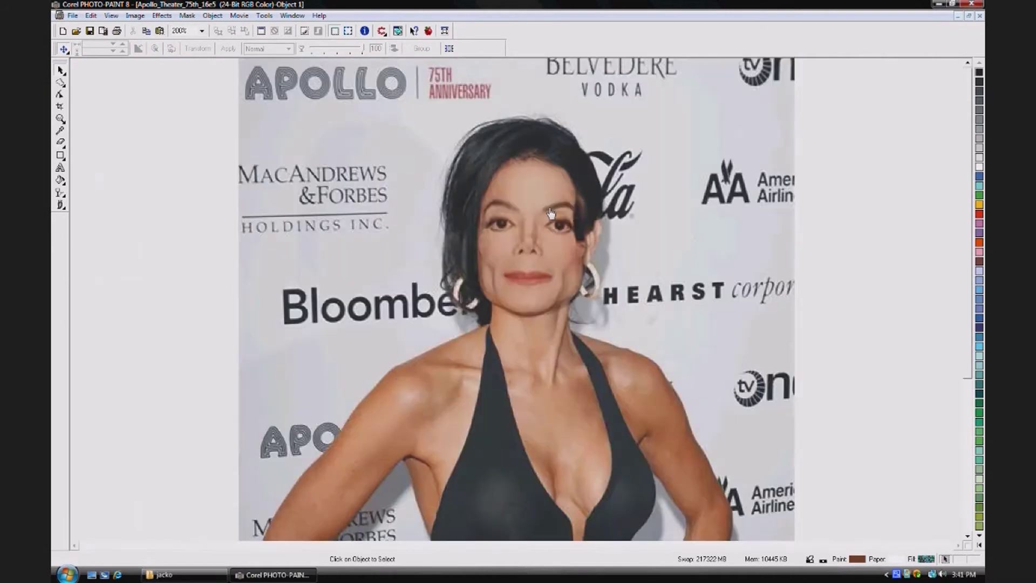
{"action": "scroll", "coordinate": [587, 240], "scroll_direction": "down", "scroll_amount": 1}
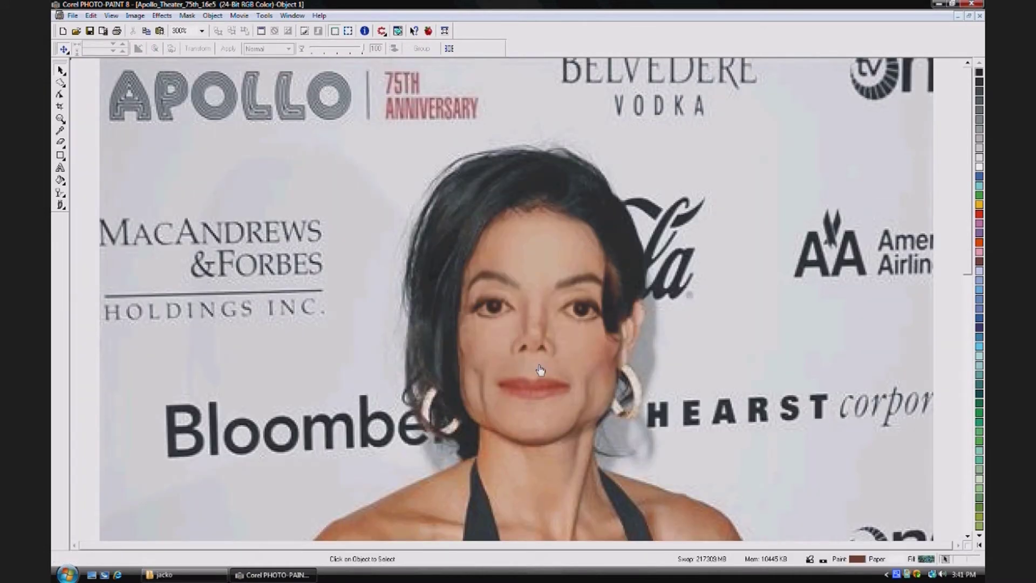
{"action": "left_click", "coordinate": [533, 379]}
{"action": "left_click", "coordinate": [526, 330]}
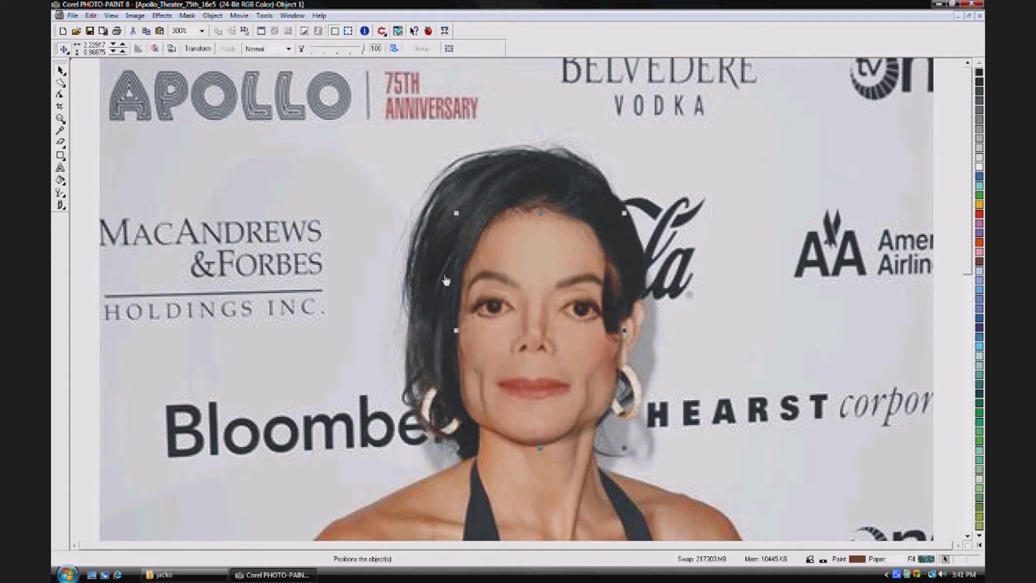
{"action": "left_click", "coordinate": [60, 193]}
{"action": "left_click_drag", "start_coordinate": [473, 351], "coordinate": [454, 356]}
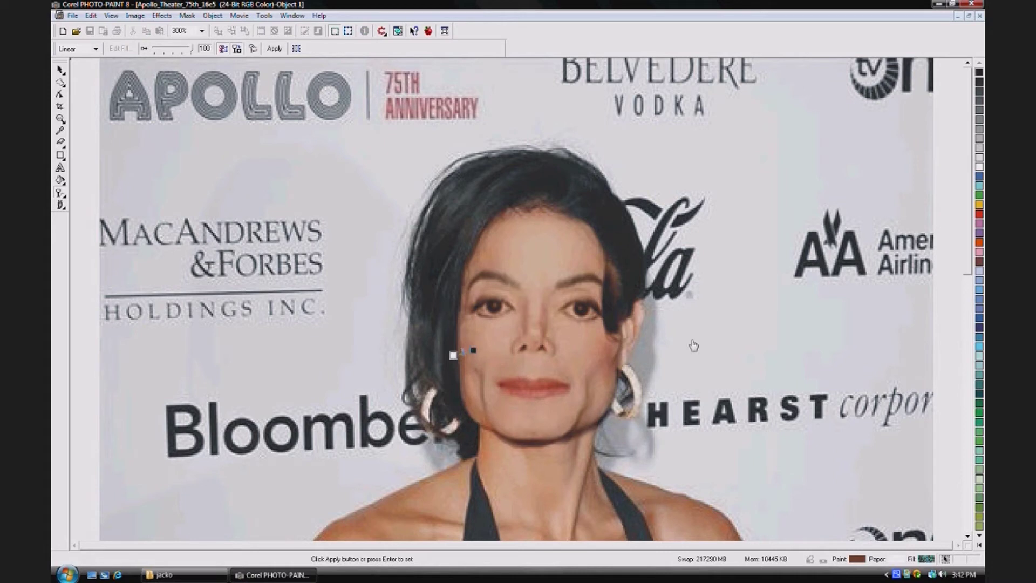
{"action": "left_click_drag", "start_coordinate": [454, 359], "coordinate": [439, 335]}
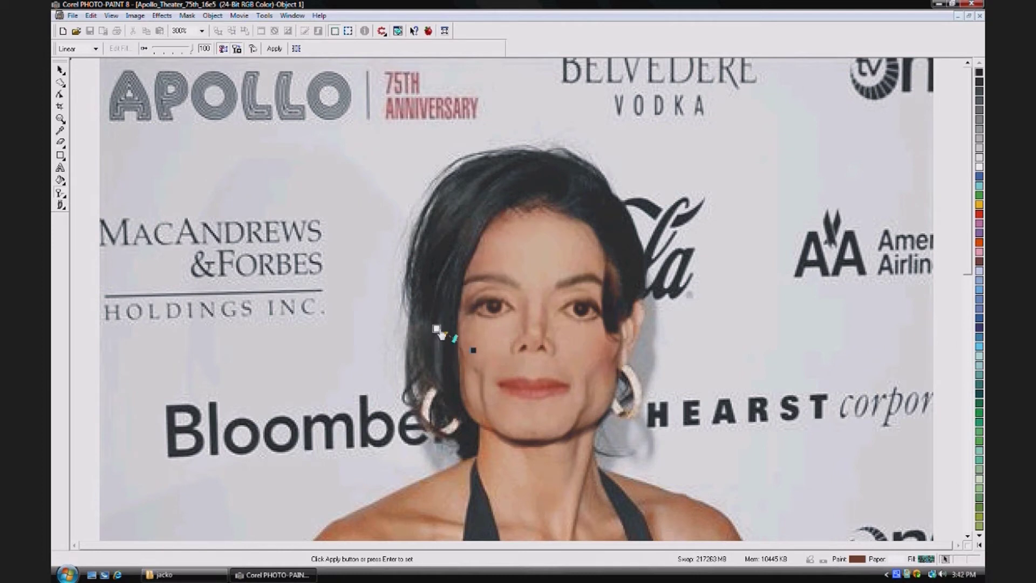
{"action": "key", "text": "Return"}
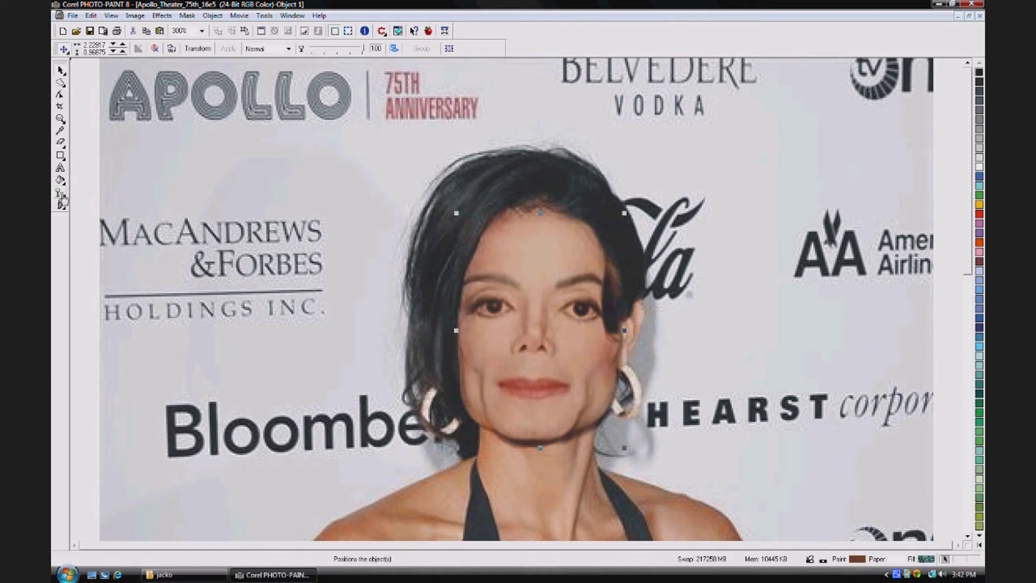
{"action": "left_click_drag", "start_coordinate": [583, 251], "coordinate": [612, 231]}
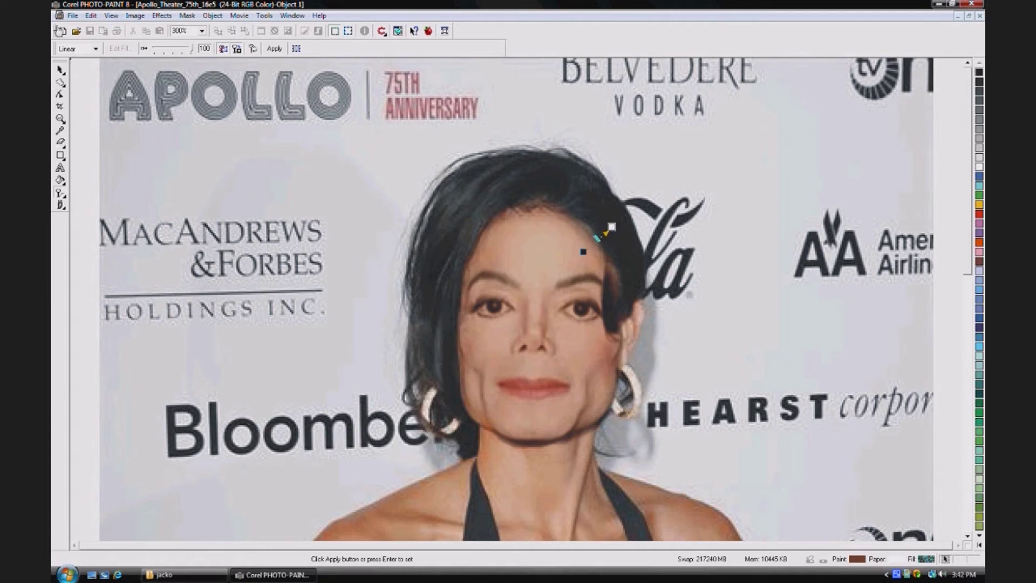
{"action": "left_click", "coordinate": [60, 71]}
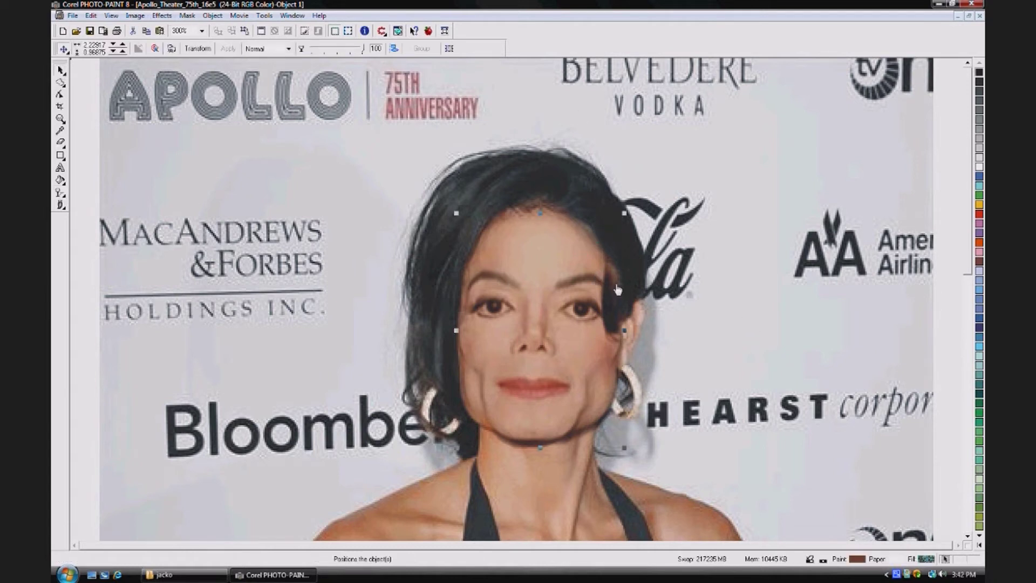
Combine all objects with the background to merge the pasted face into the photo.
{"action": "left_click", "coordinate": [213, 15]}
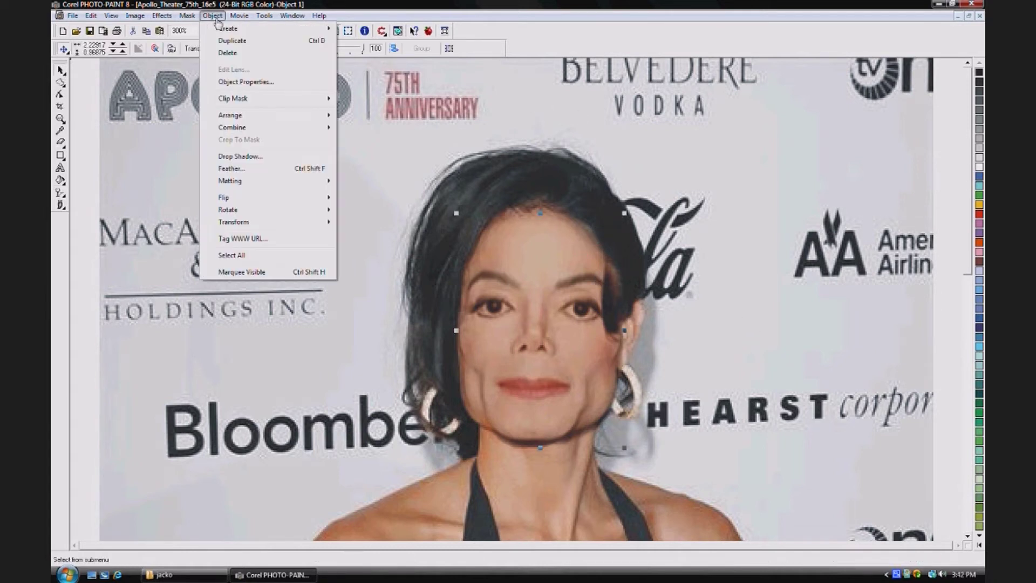
{"action": "mouse_move", "coordinate": [237, 127]}
{"action": "left_click", "coordinate": [415, 152]}
{"action": "key", "text": "F3"}
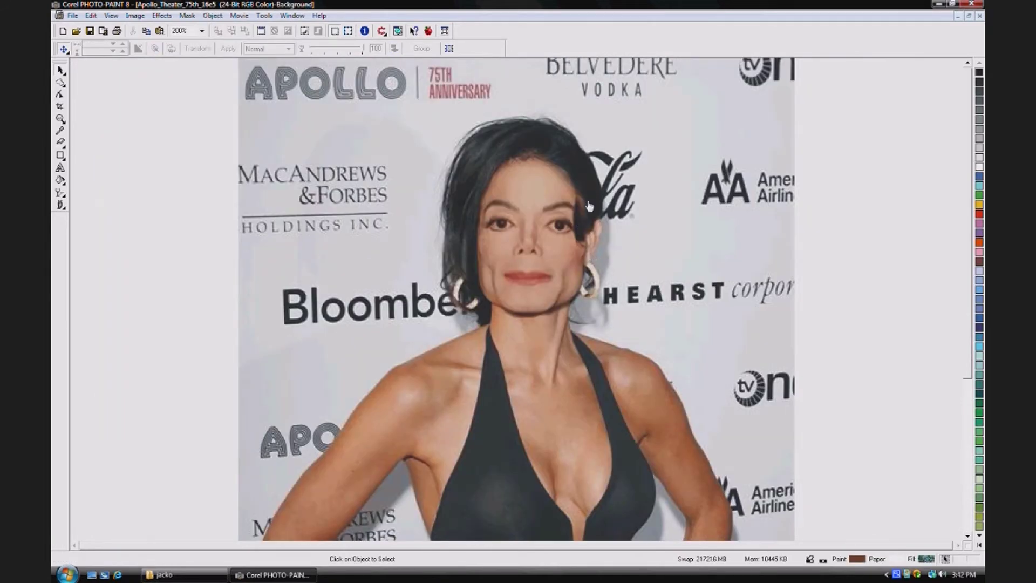
Smear the dark hair over the face edge at the right-hand temple using Custom Smear with brush size 11.
{"action": "scroll", "coordinate": [587, 254], "scroll_direction": "up", "scroll_amount": 1}
{"action": "left_click", "coordinate": [64, 206]}
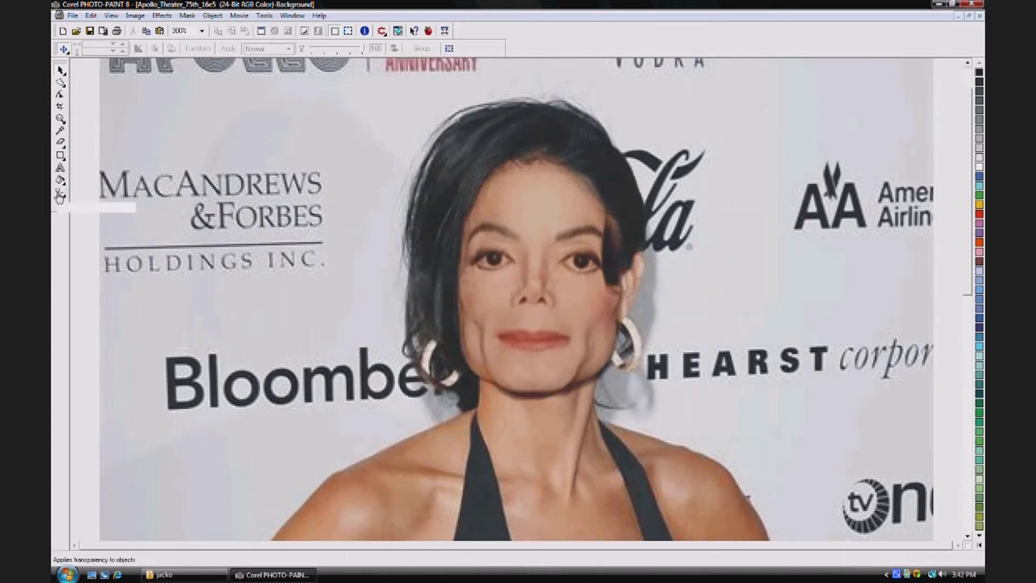
{"action": "left_click", "coordinate": [96, 210]}
{"action": "left_click", "coordinate": [75, 49]}
{"action": "left_click", "coordinate": [69, 63]}
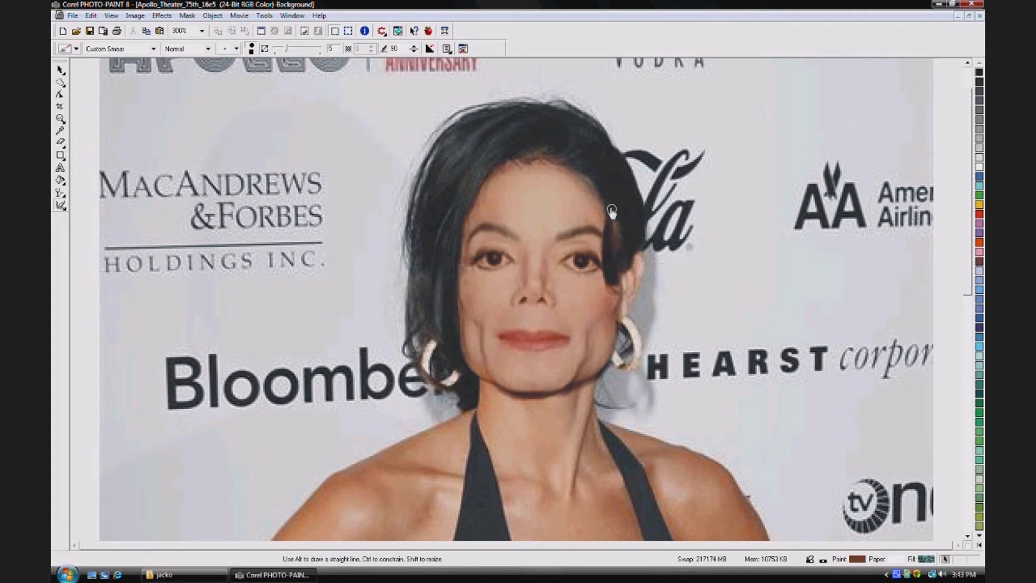
{"action": "left_click_drag", "start_coordinate": [286, 49], "coordinate": [291, 48]}
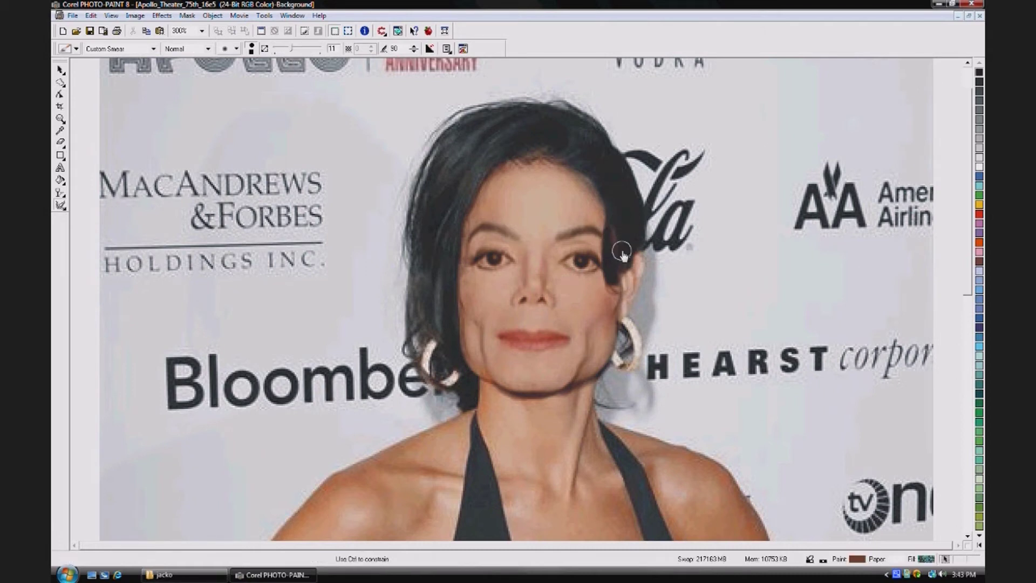
{"action": "mouse_move", "coordinate": [620, 208]}
{"action": "left_mouse_down"}
{"action": "mouse_move", "coordinate": [618, 258]}
{"action": "mouse_move", "coordinate": [619, 211]}
{"action": "left_mouse_up"}
{"action": "left_click_drag", "start_coordinate": [616, 221], "coordinate": [610, 186]}
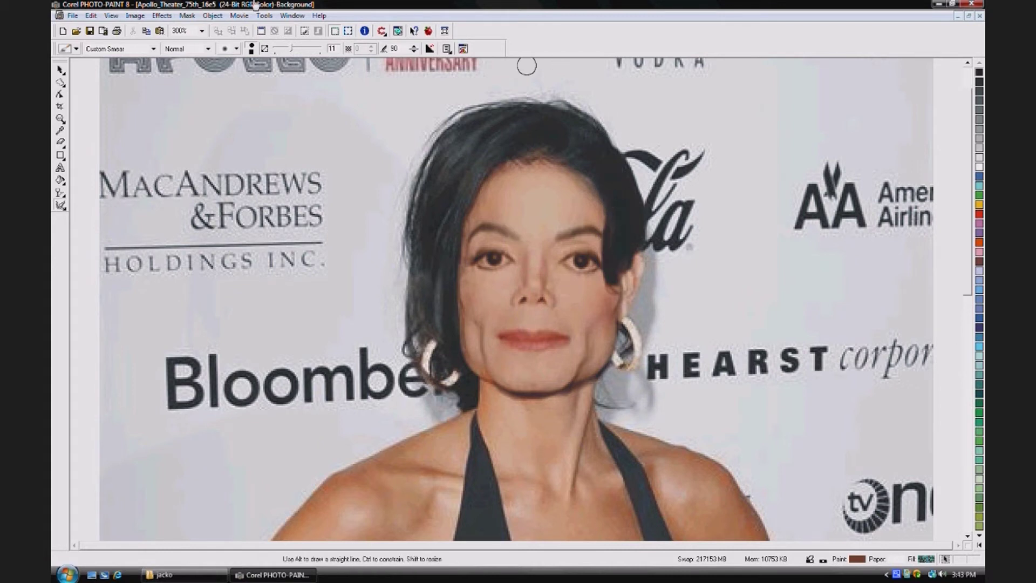
Set the smear brush size to 4 and pull the lower hair tips outward beside the right-hand ear.
{"action": "left_click_drag", "start_coordinate": [292, 48], "coordinate": [285, 49]}
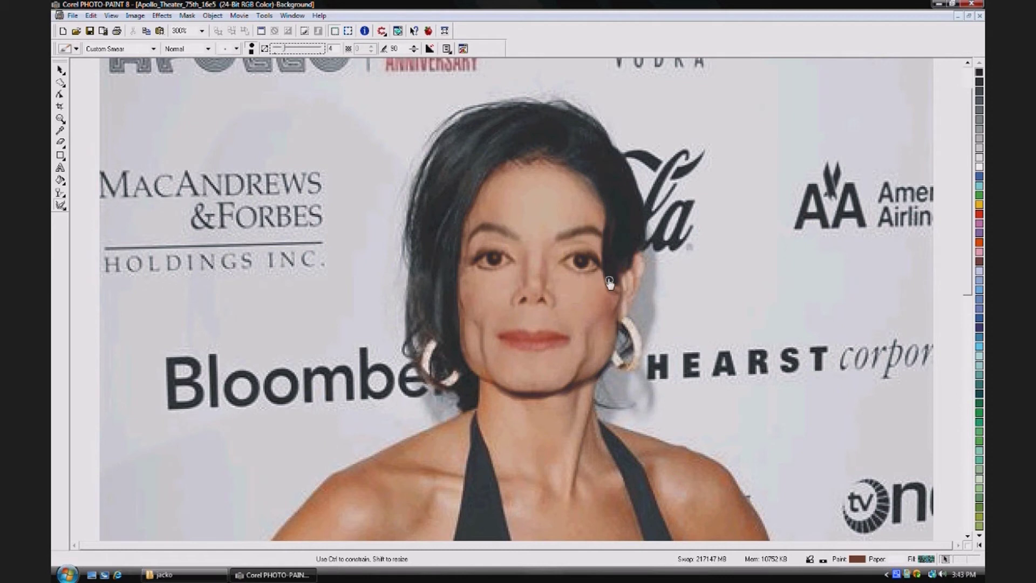
{"action": "left_click_drag", "start_coordinate": [614, 283], "coordinate": [620, 287]}
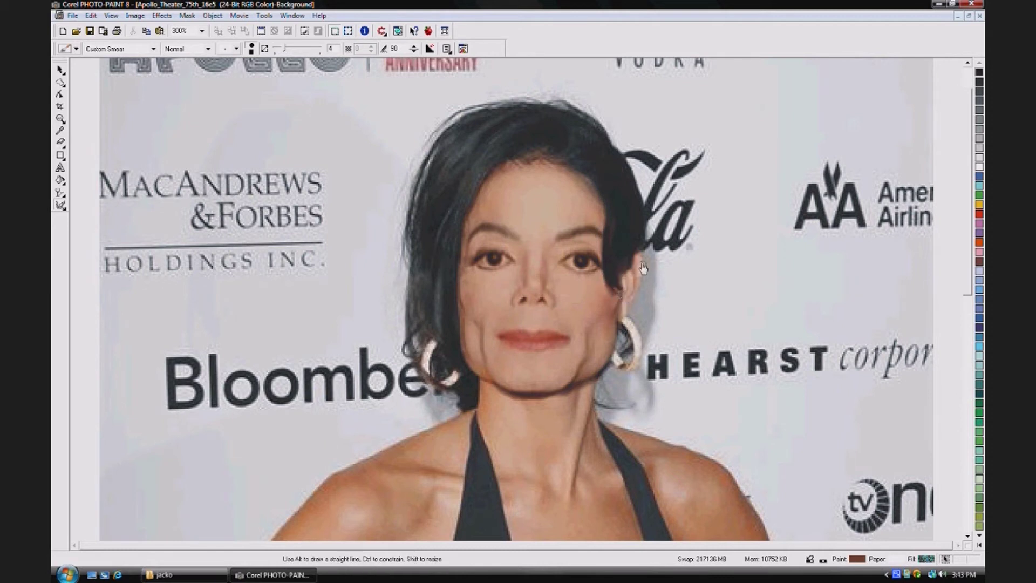
{"action": "mouse_move", "coordinate": [618, 274]}
{"action": "left_mouse_down"}
{"action": "mouse_move", "coordinate": [634, 228]}
{"action": "mouse_move", "coordinate": [626, 283]}
{"action": "left_mouse_up"}
{"action": "scroll", "coordinate": [652, 221], "scroll_direction": "down", "scroll_amount": 1}
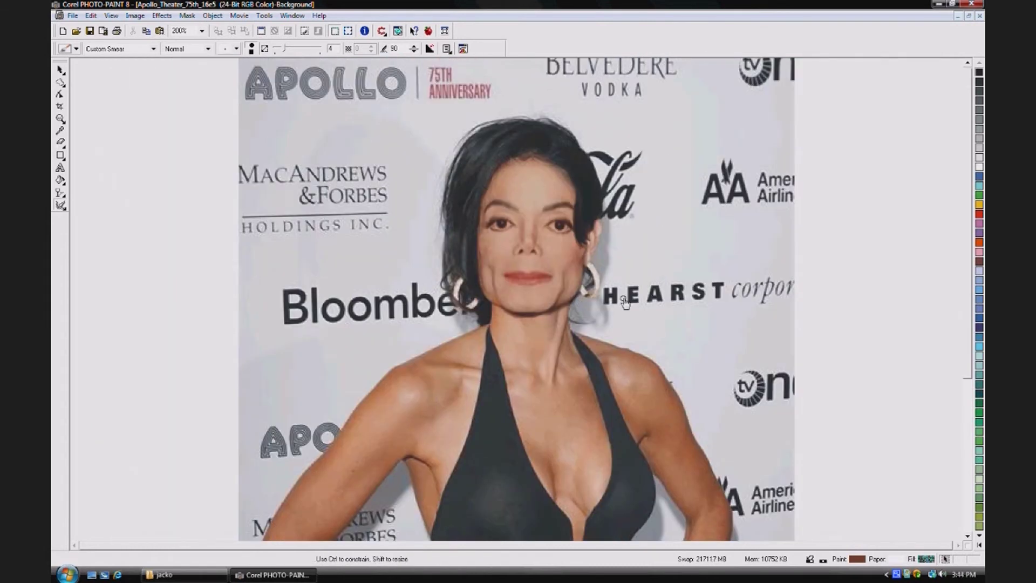
Mask the outer white of the left-hand eye freehand, reduce the mask and create an object from it.
{"action": "scroll", "coordinate": [522, 243], "scroll_direction": "up", "scroll_amount": 3}
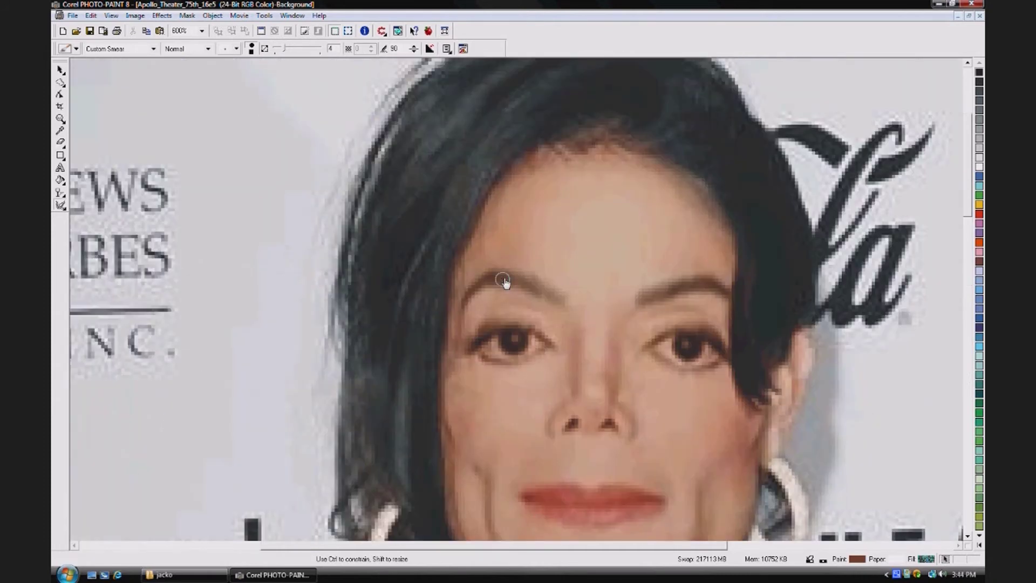
{"action": "left_click", "coordinate": [61, 83]}
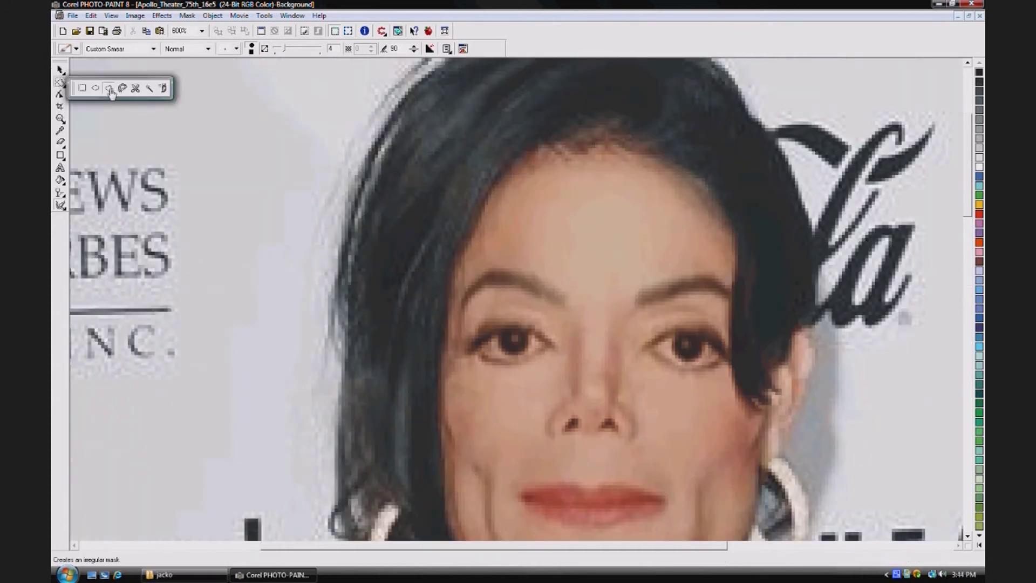
{"action": "left_click", "coordinate": [110, 88]}
{"action": "left_click", "coordinate": [500, 344]}
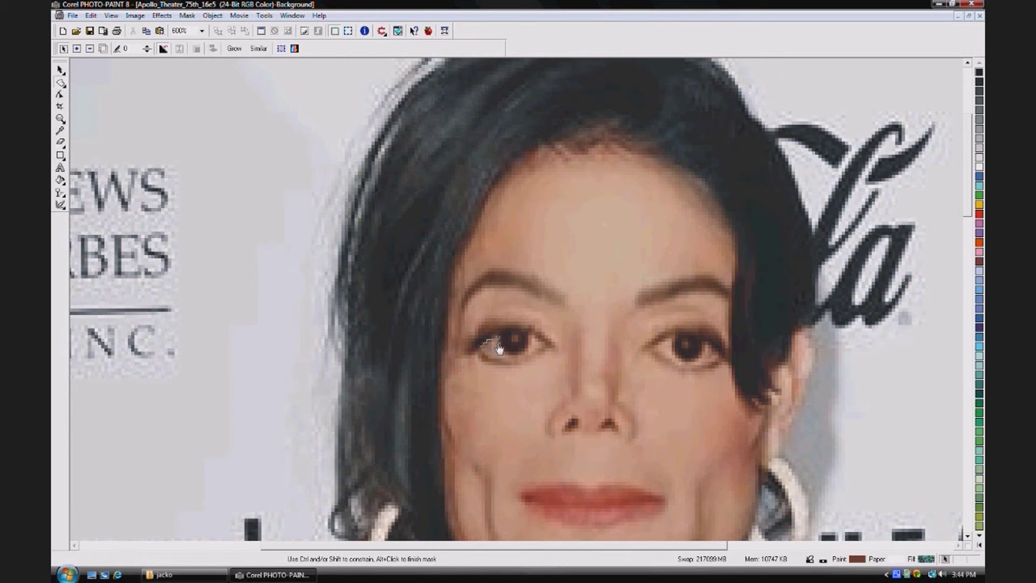
{"action": "double_click", "coordinate": [498, 346]}
{"action": "left_click", "coordinate": [187, 16]}
{"action": "mouse_move", "coordinate": [211, 181]}
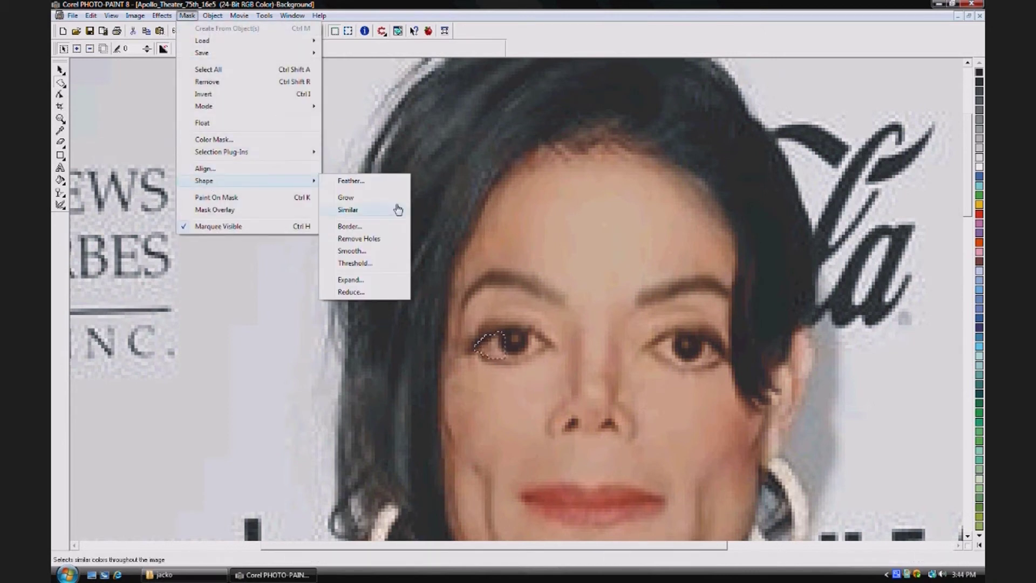
{"action": "left_click", "coordinate": [377, 291]}
{"action": "left_click", "coordinate": [541, 273]}
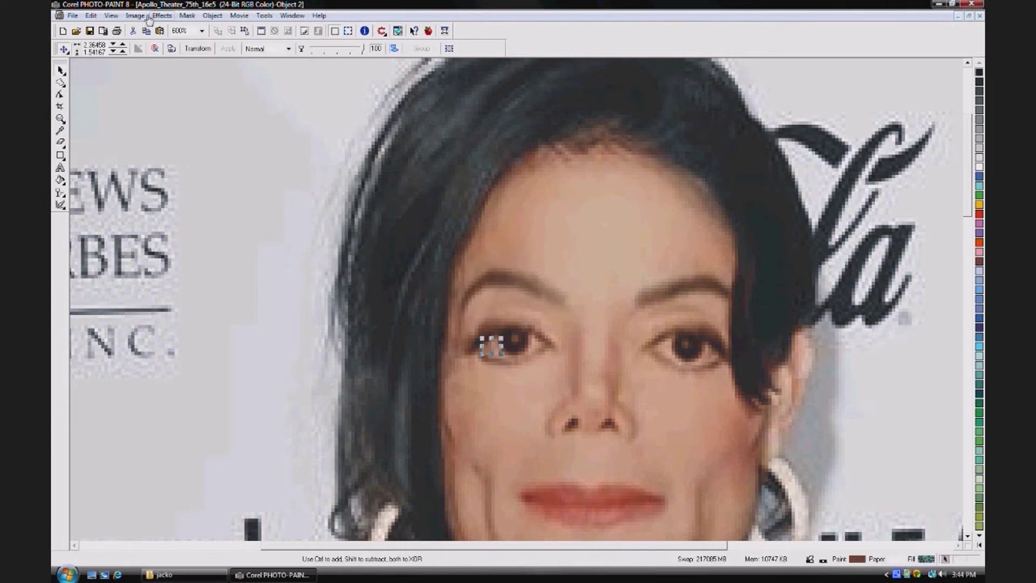
Brighten the outer eye-white object of the left-hand eye with a Gamma adjustment.
{"action": "left_click", "coordinate": [135, 15]}
{"action": "mouse_move", "coordinate": [162, 28]}
{"action": "left_click", "coordinate": [263, 107]}
{"action": "left_click_drag", "start_coordinate": [475, 243], "coordinate": [605, 221]}
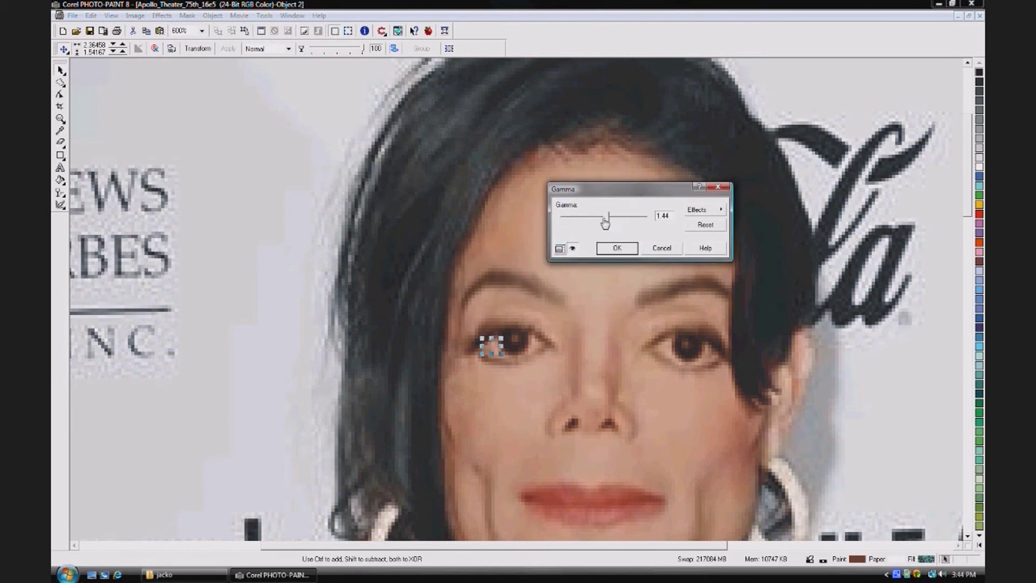
{"action": "left_click", "coordinate": [613, 250]}
Deselect the brightened outer eye-white object and combine all objects with the background.
{"action": "left_click", "coordinate": [510, 254]}
{"action": "key", "text": "F3"}
{"action": "key", "text": "F3"}
{"action": "key", "text": "F3"}
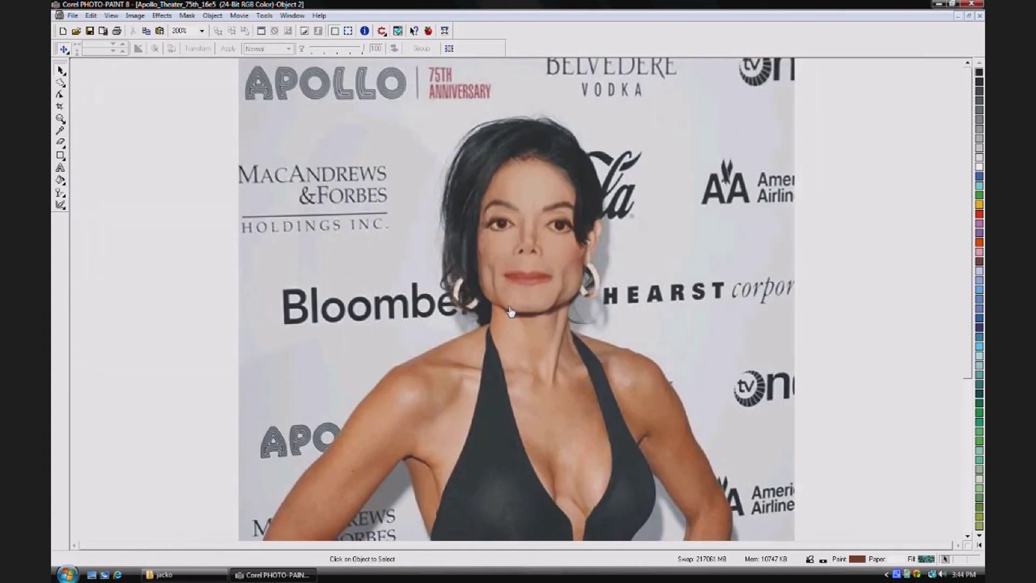
{"action": "scroll", "coordinate": [517, 210], "scroll_direction": "up", "scroll_amount": 3}
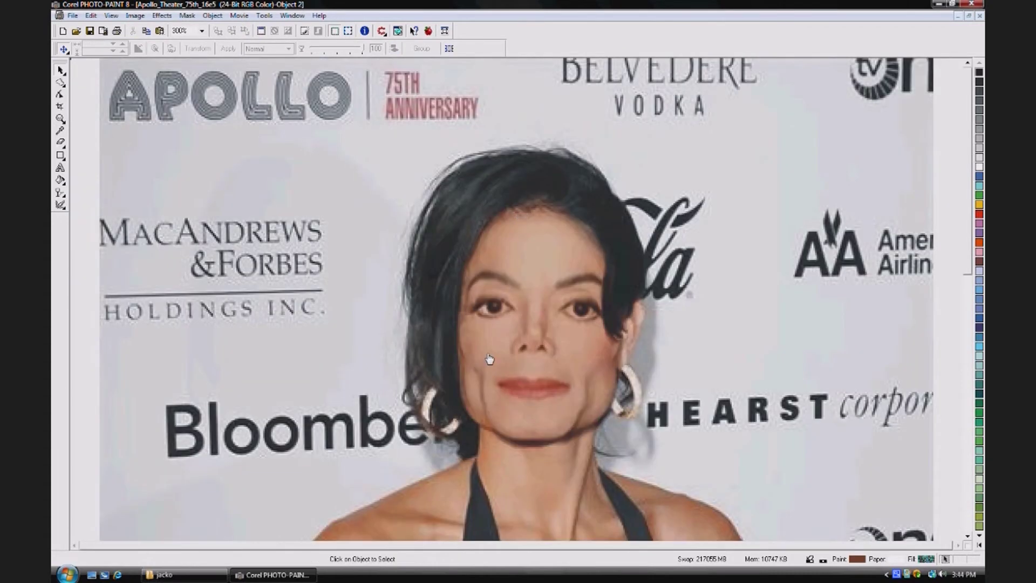
{"action": "left_click", "coordinate": [212, 15]}
{"action": "mouse_move", "coordinate": [232, 127]}
{"action": "left_click", "coordinate": [431, 147]}
Mask the inner white of the left-hand eye with a freehand outline and reduce the mask.
{"action": "left_click", "coordinate": [61, 83]}
{"action": "left_click", "coordinate": [555, 309]}
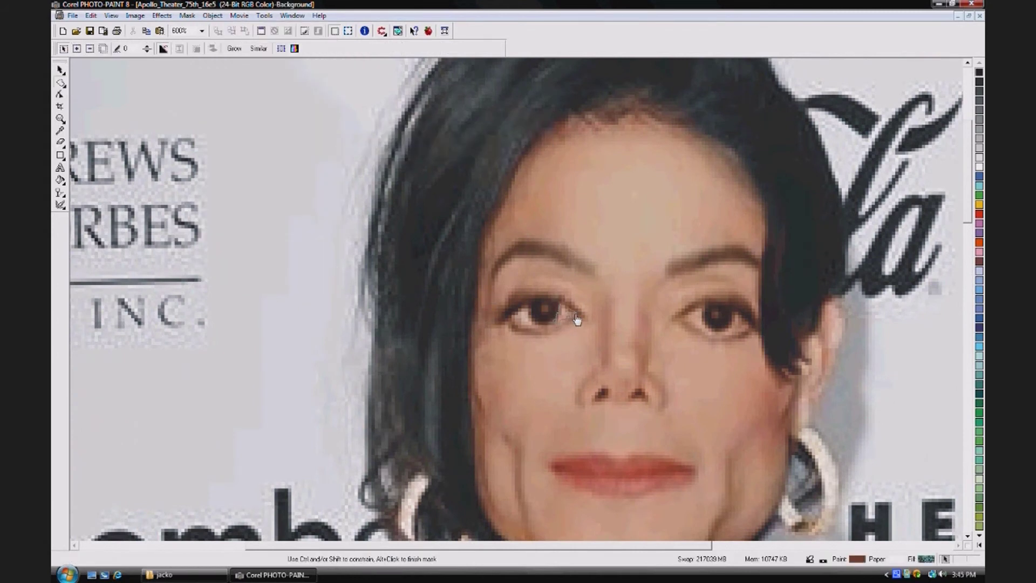
{"action": "double_click", "coordinate": [568, 315]}
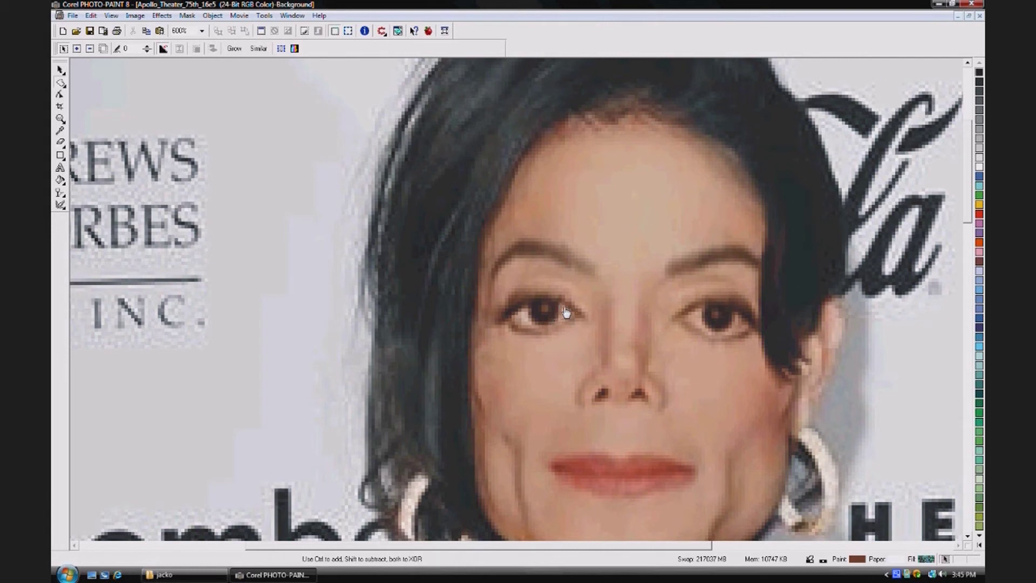
{"action": "left_click", "coordinate": [211, 16]}
{"action": "mouse_move", "coordinate": [219, 184]}
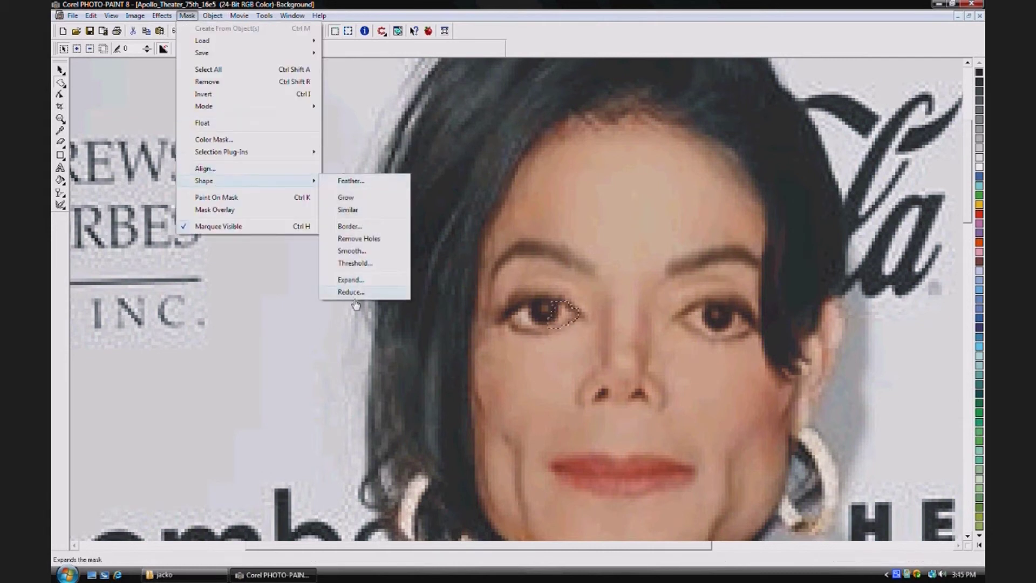
{"action": "left_click", "coordinate": [361, 293]}
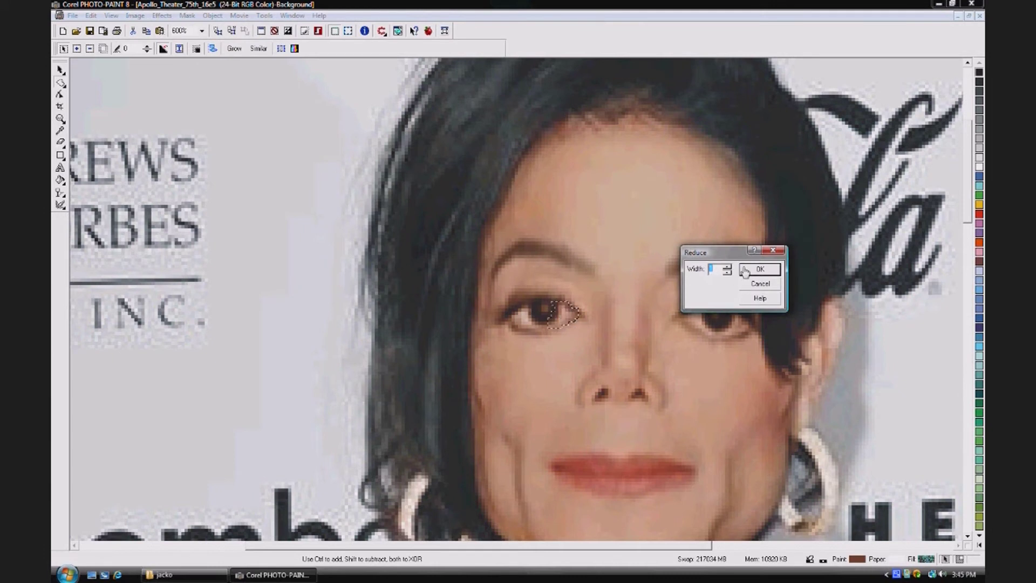
{"action": "left_click", "coordinate": [762, 269]}
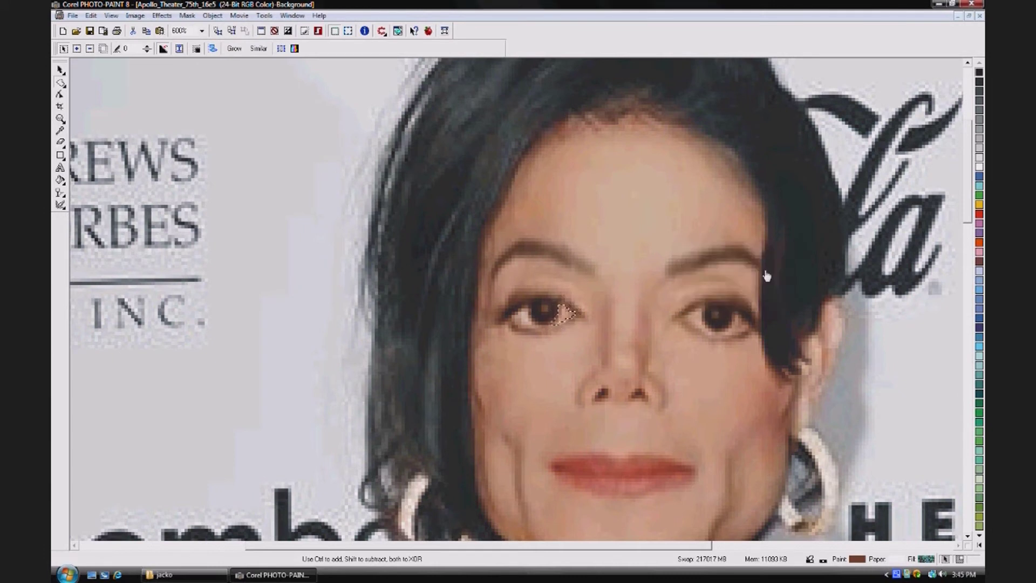
Create an object from the masked inner eye white and brighten it with Gamma at 2.04.
{"action": "left_click", "coordinate": [218, 31]}
{"action": "left_click", "coordinate": [135, 16]}
{"action": "mouse_move", "coordinate": [162, 28]}
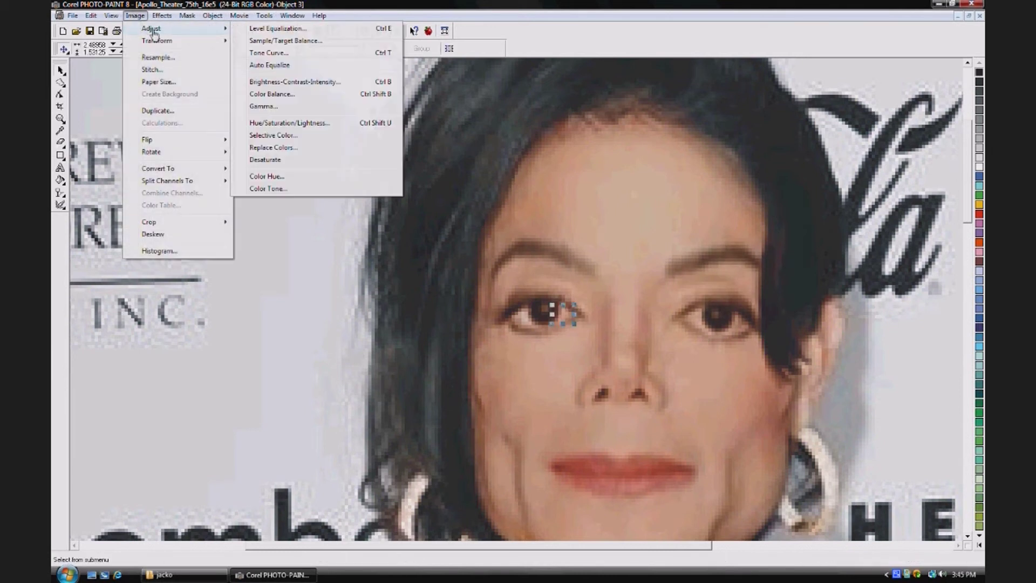
{"action": "left_click", "coordinate": [281, 111]}
{"action": "left_click_drag", "start_coordinate": [530, 252], "coordinate": [729, 198]}
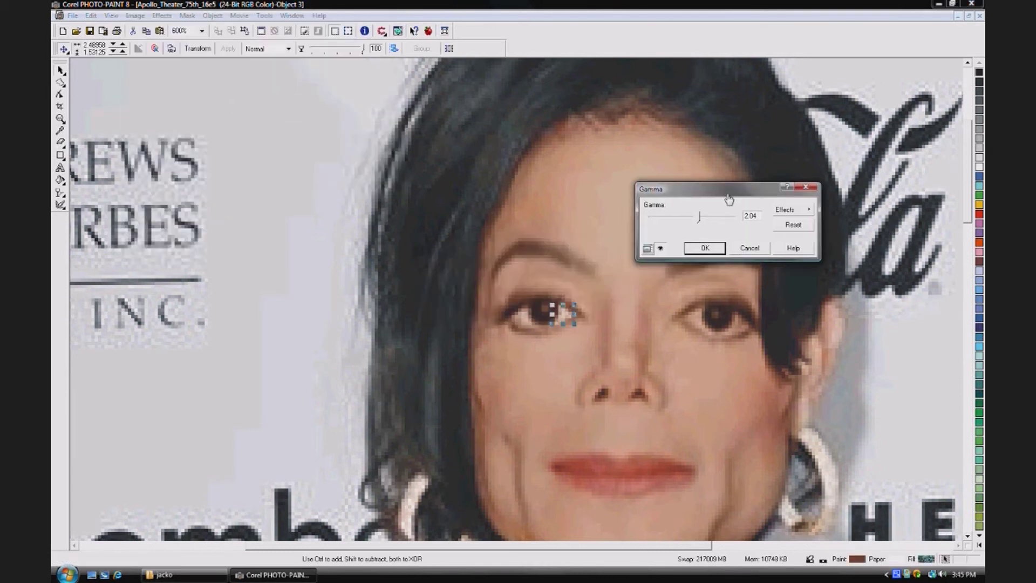
{"action": "left_click", "coordinate": [704, 249]}
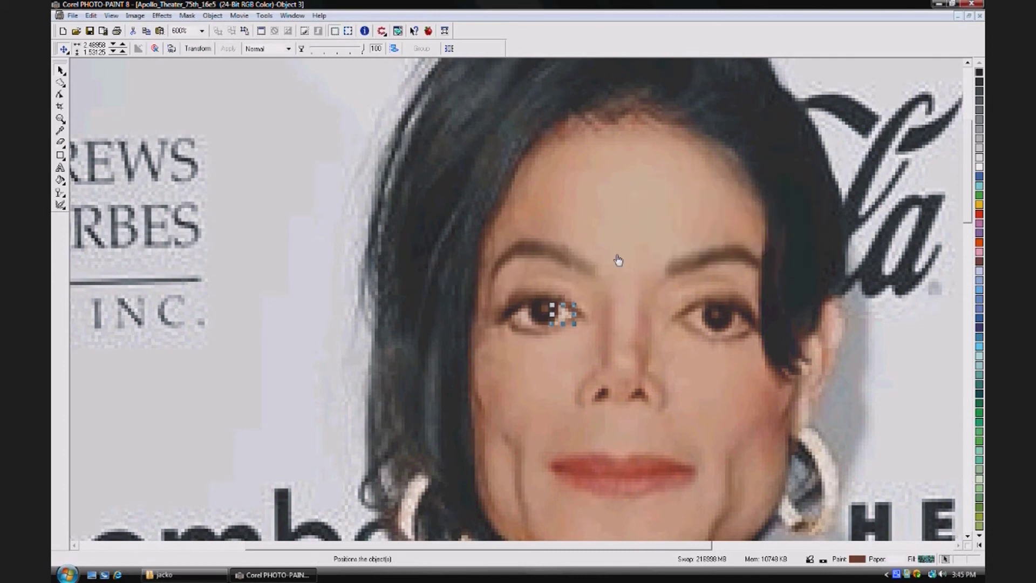
Combine the brightened inner eye white of the left-hand eye with the background.
{"action": "scroll", "coordinate": [619, 259], "scroll_direction": "down", "scroll_amount": 2}
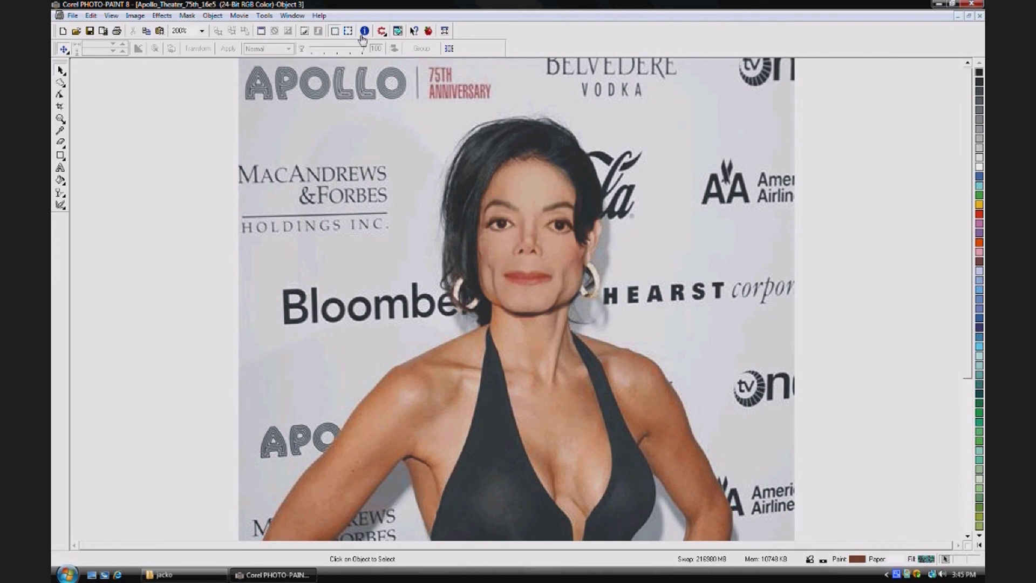
{"action": "left_click", "coordinate": [212, 15]}
{"action": "mouse_move", "coordinate": [243, 128]}
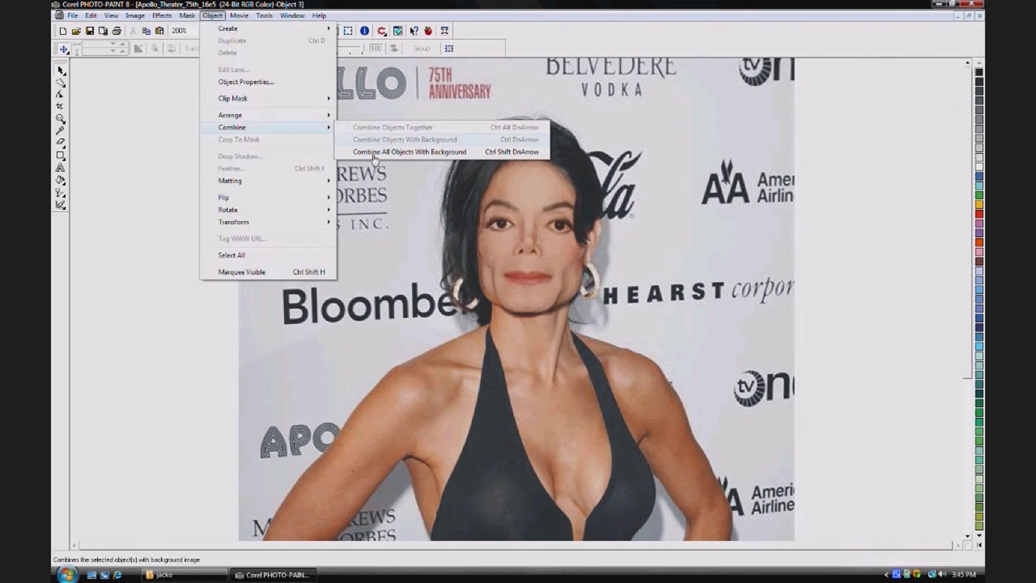
{"action": "left_click", "coordinate": [372, 152]}
Mask the inner white of the right-hand eye with a freehand outline and reduce the mask.
{"action": "scroll", "coordinate": [515, 219], "scroll_direction": "up", "scroll_amount": 5}
{"action": "scroll", "coordinate": [512, 237], "scroll_direction": "down", "scroll_amount": 2}
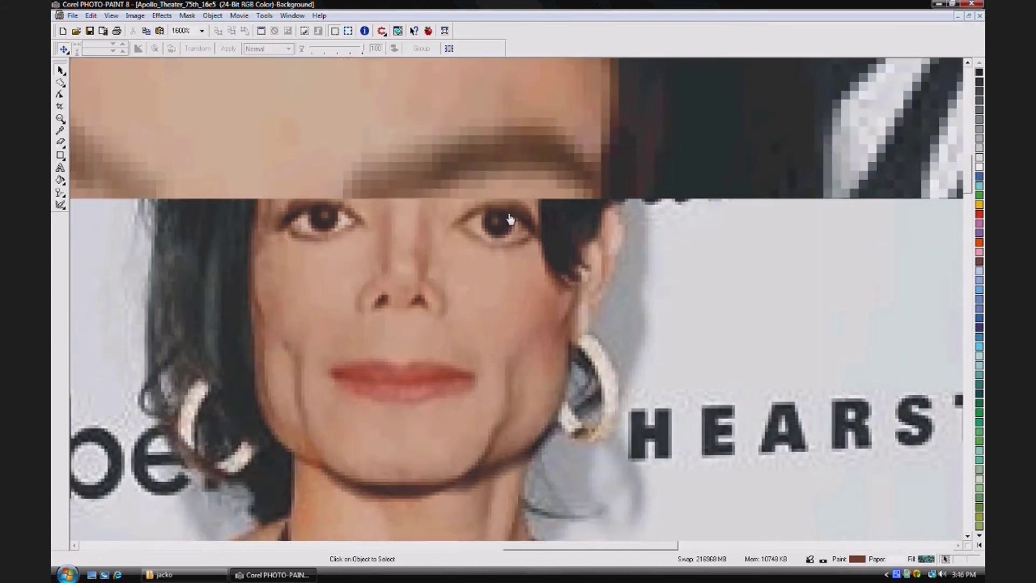
{"action": "scroll", "coordinate": [509, 221], "scroll_direction": "down", "scroll_amount": 2}
{"action": "scroll", "coordinate": [558, 363], "scroll_direction": "up", "scroll_amount": 2}
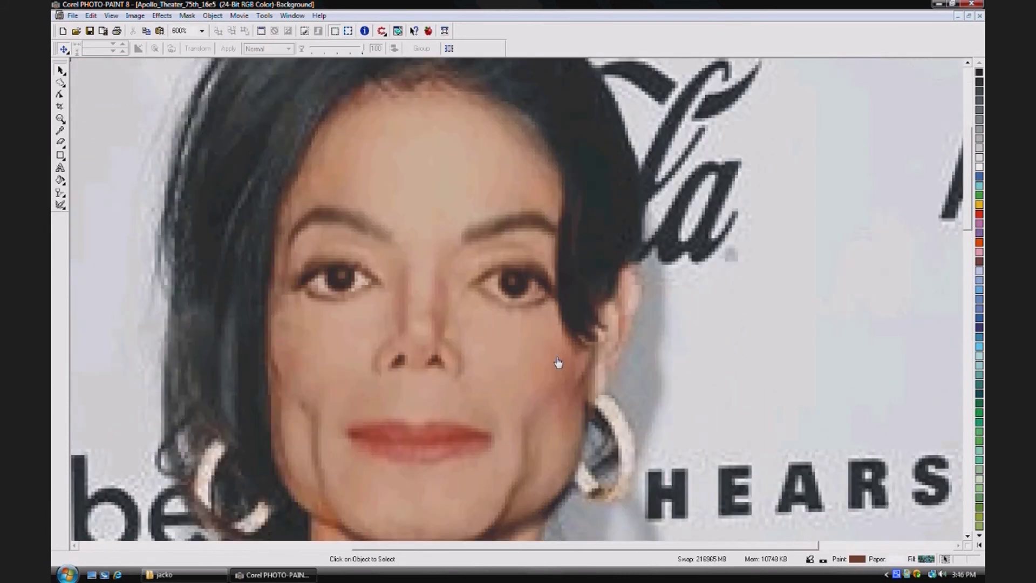
{"action": "left_click", "coordinate": [61, 83]}
{"action": "left_click", "coordinate": [493, 279]}
{"action": "left_click", "coordinate": [487, 288]}
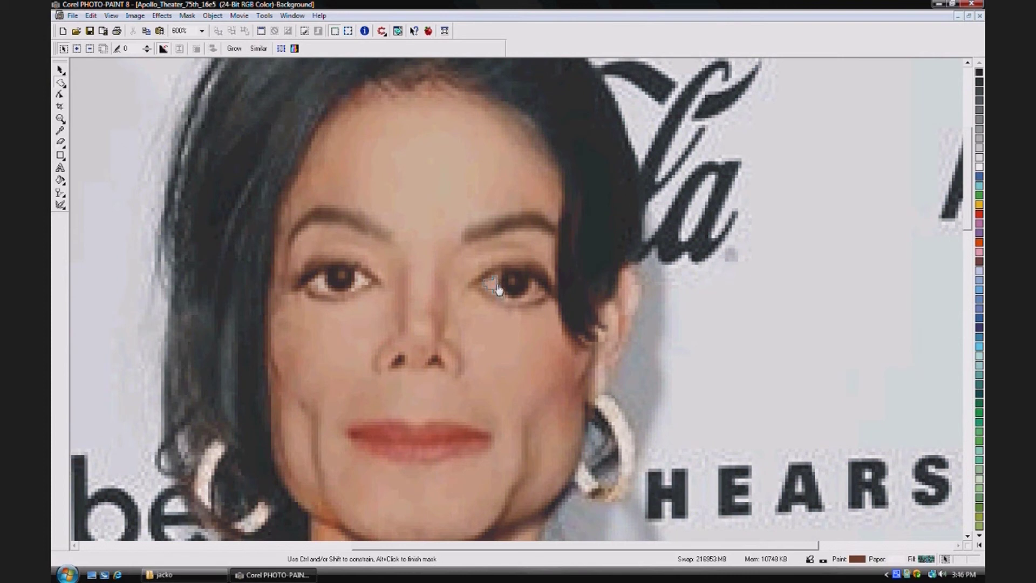
{"action": "double_click", "coordinate": [498, 290]}
{"action": "left_click", "coordinate": [188, 15]}
{"action": "mouse_move", "coordinate": [217, 186]}
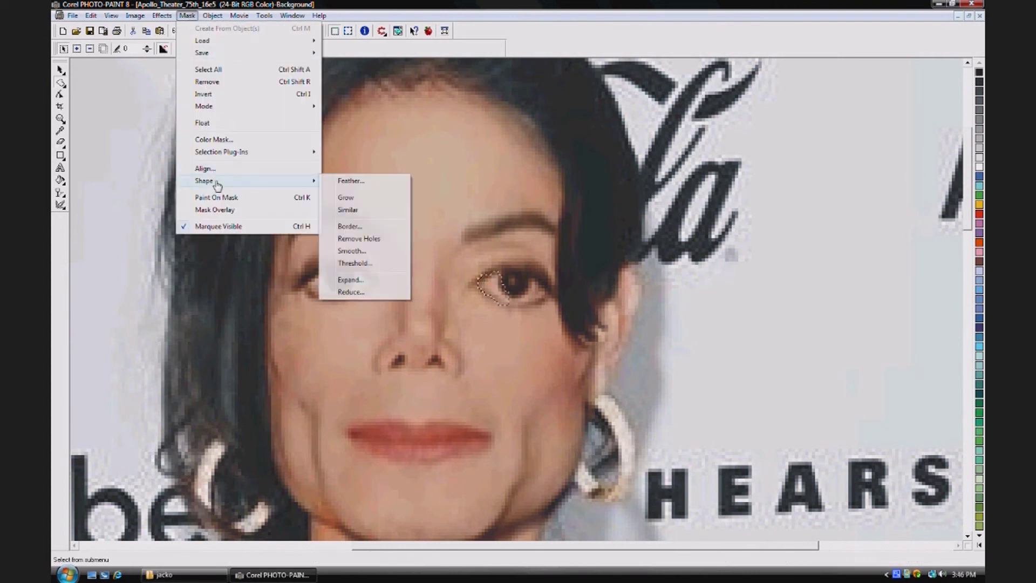
{"action": "left_click", "coordinate": [351, 292]}
{"action": "left_click_drag", "start_coordinate": [480, 247], "coordinate": [620, 237]}
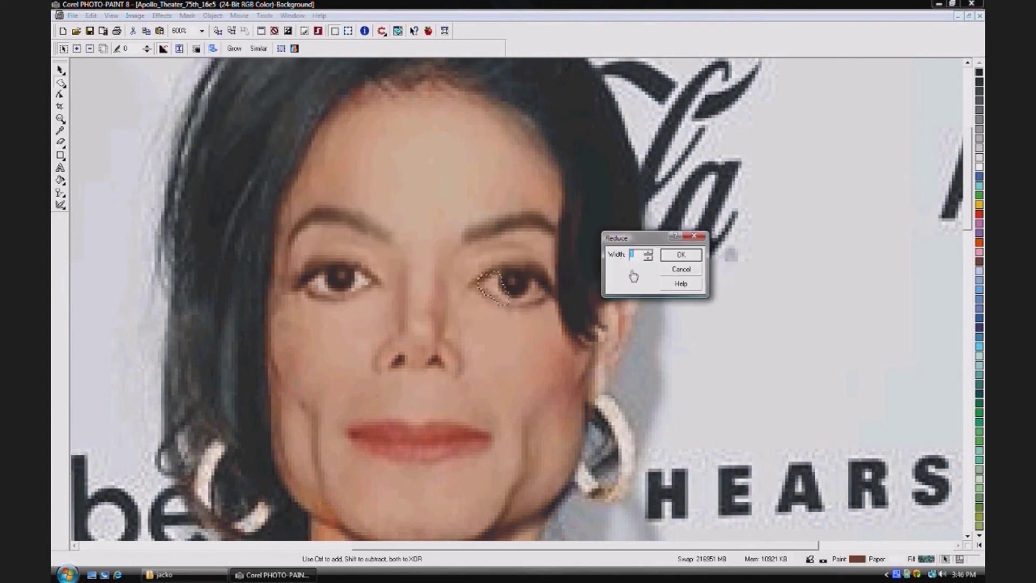
{"action": "left_click", "coordinate": [681, 255]}
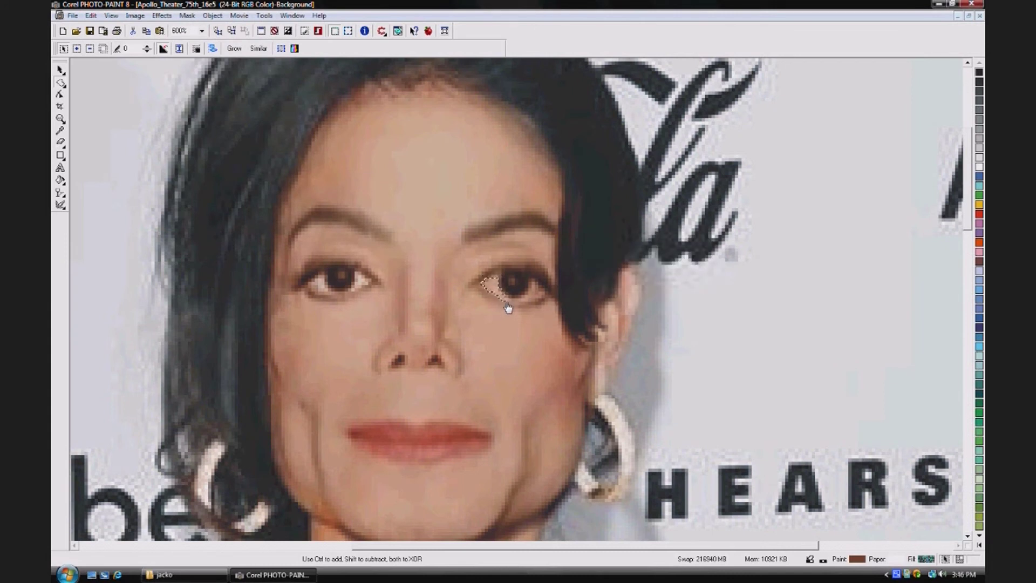
Create an object from the masked inner eye white of the right-hand eye and brighten it with Gamma at 2.04.
{"action": "left_click", "coordinate": [218, 31]}
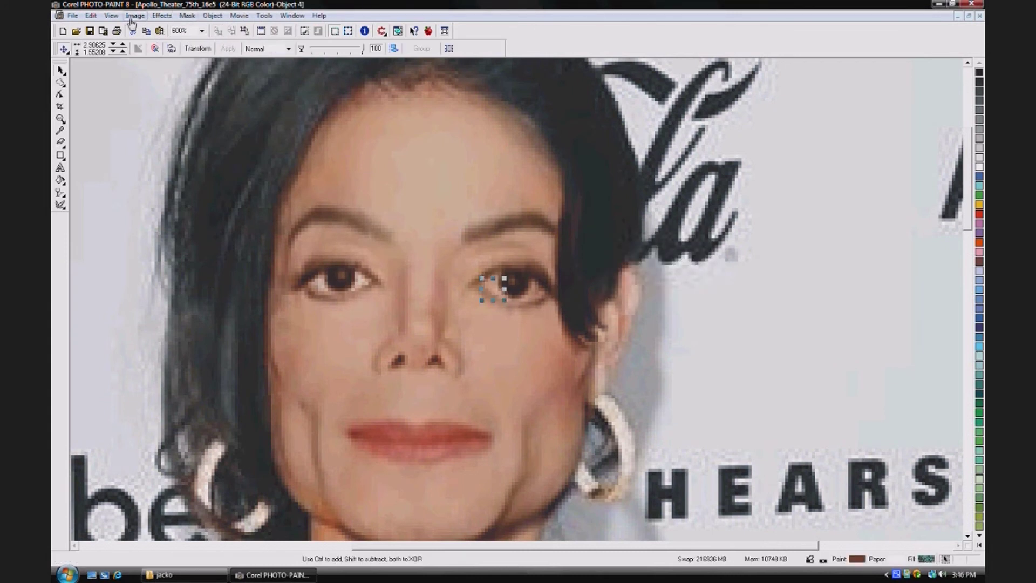
{"action": "left_click", "coordinate": [130, 17]}
{"action": "mouse_move", "coordinate": [157, 27]}
{"action": "left_click", "coordinate": [273, 105]}
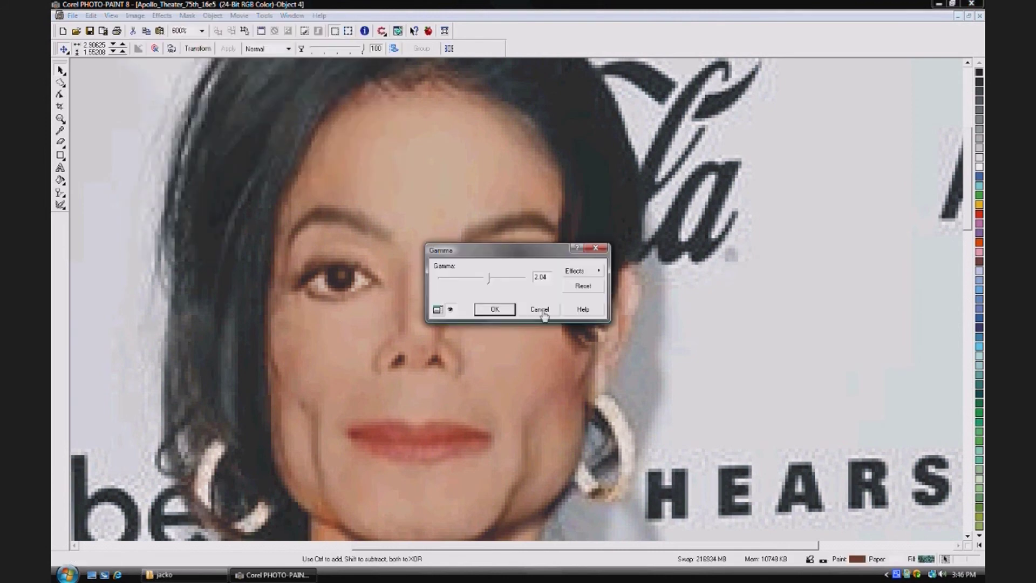
{"action": "left_click_drag", "start_coordinate": [523, 252], "coordinate": [745, 248]}
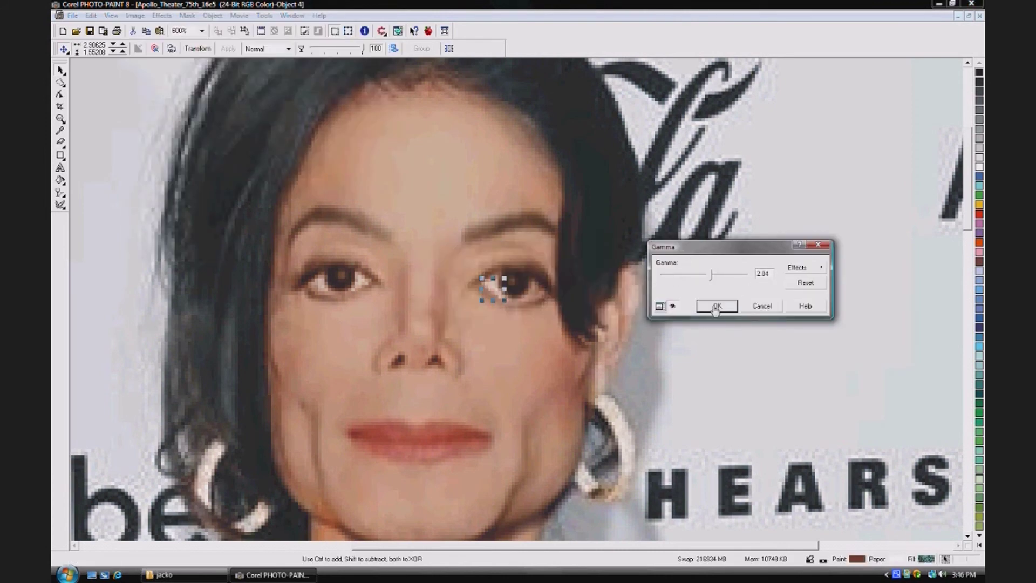
{"action": "left_click", "coordinate": [717, 306]}
{"action": "left_click", "coordinate": [775, 330]}
Combine all objects, including the brightened inner eye white of the right-hand eye, with the background.
{"action": "key", "text": "F3"}
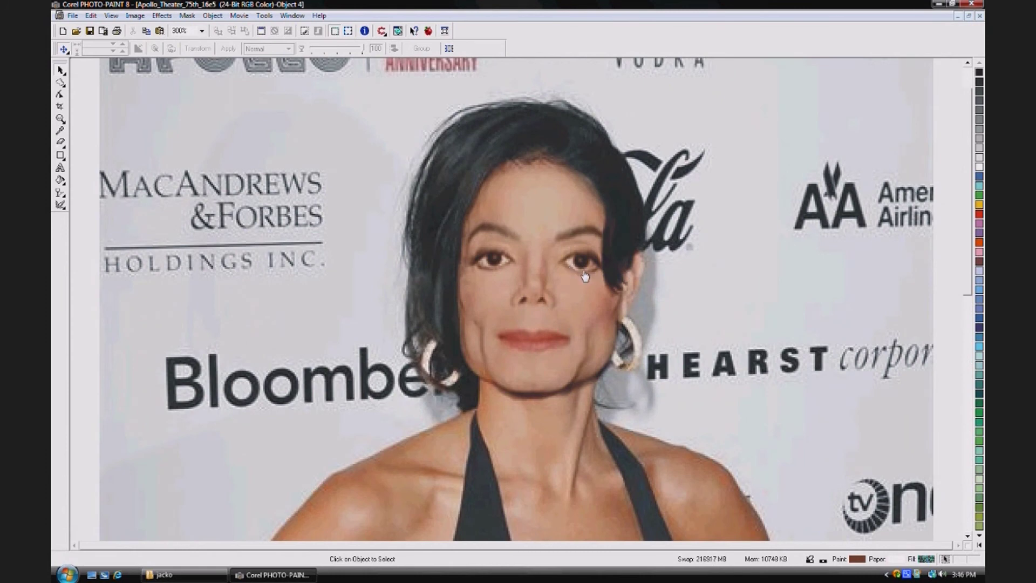
{"action": "left_click", "coordinate": [212, 15]}
{"action": "mouse_move", "coordinate": [243, 128]}
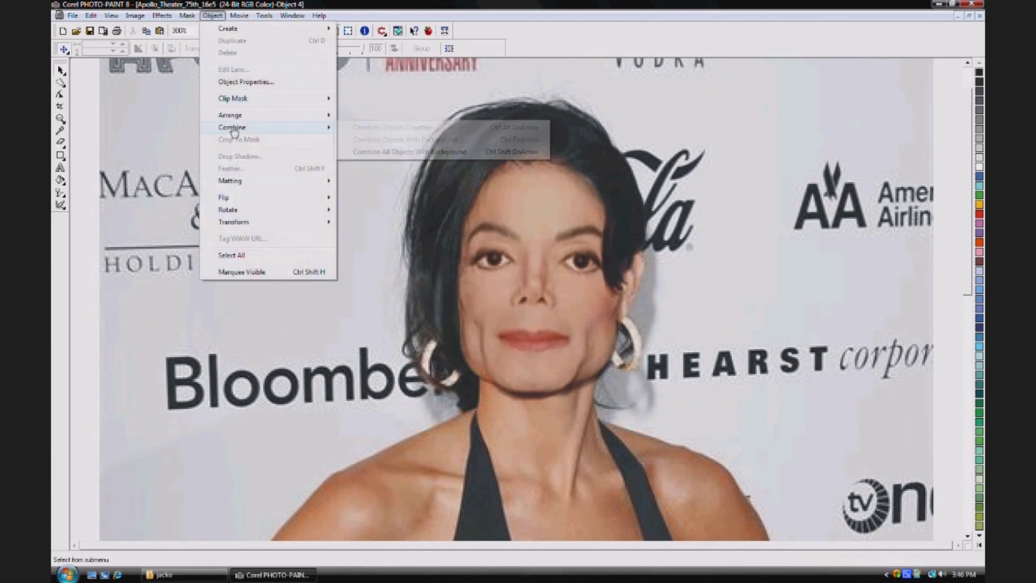
{"action": "left_click", "coordinate": [404, 153]}
Sample a light pink from the eye area and paint the outer white of the right-hand eye with a size 1 Custom Airbrush.
{"action": "scroll", "coordinate": [603, 254], "scroll_direction": "up", "scroll_amount": 2}
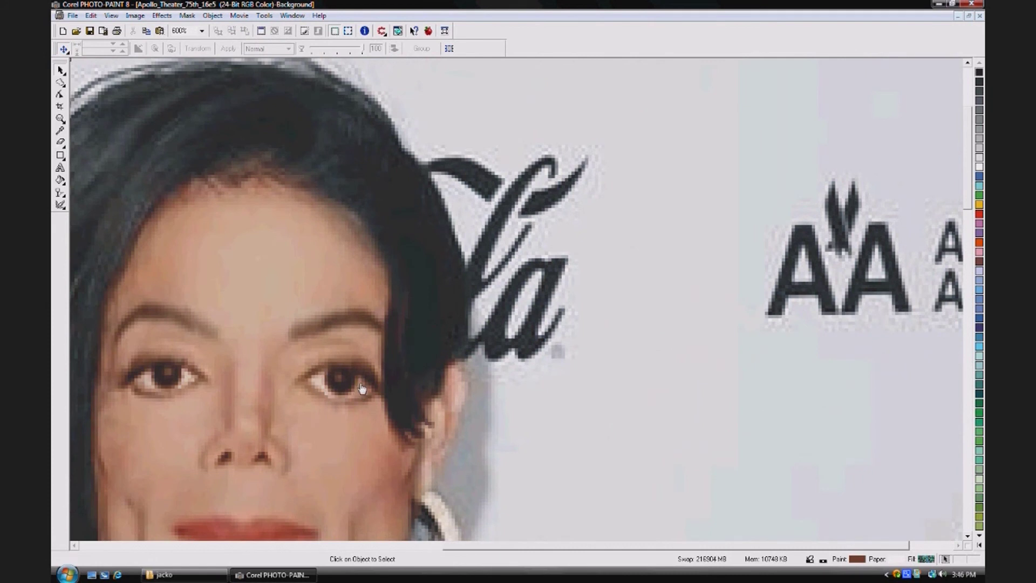
{"action": "scroll", "coordinate": [361, 388], "scroll_direction": "down", "scroll_amount": 1}
{"action": "left_click", "coordinate": [60, 132]}
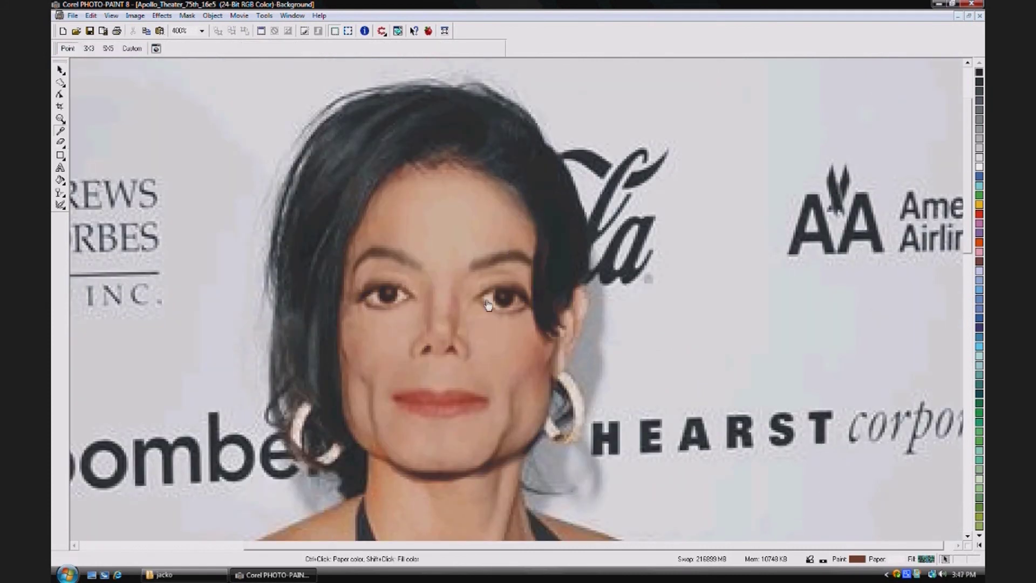
{"action": "left_click", "coordinate": [61, 205]}
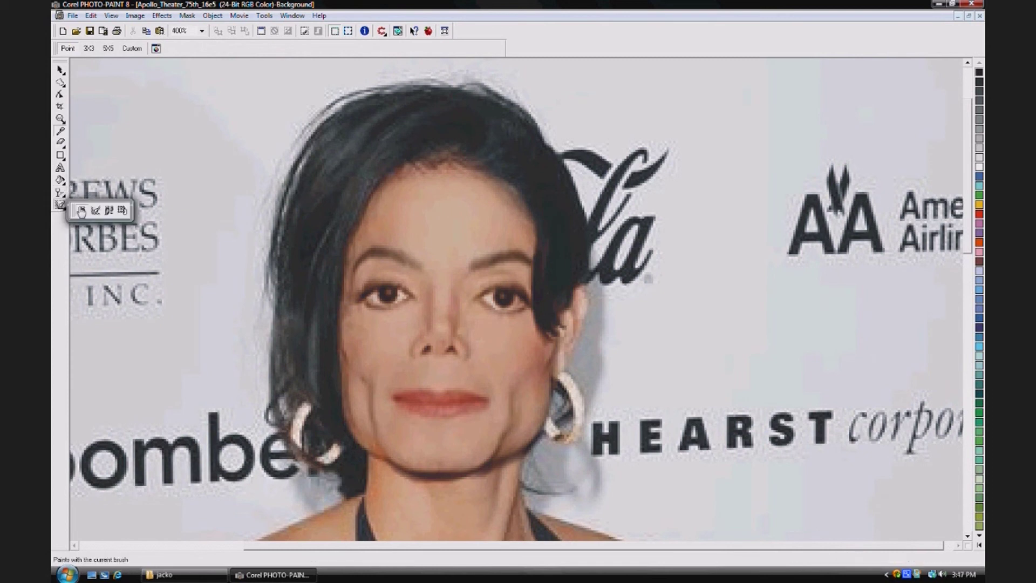
{"action": "left_click", "coordinate": [84, 211]}
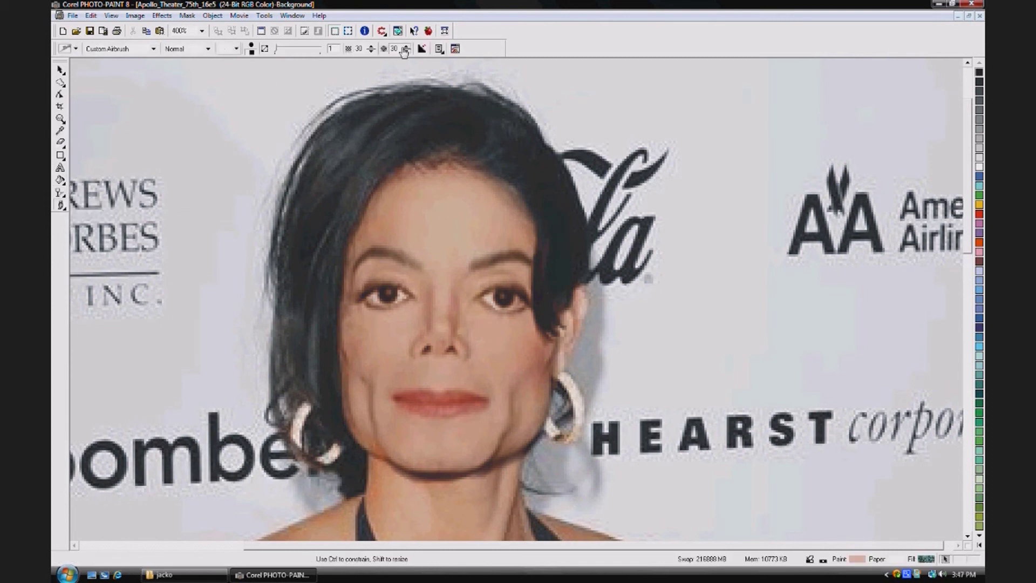
{"action": "scroll", "coordinate": [543, 290], "scroll_direction": "up", "scroll_amount": 2}
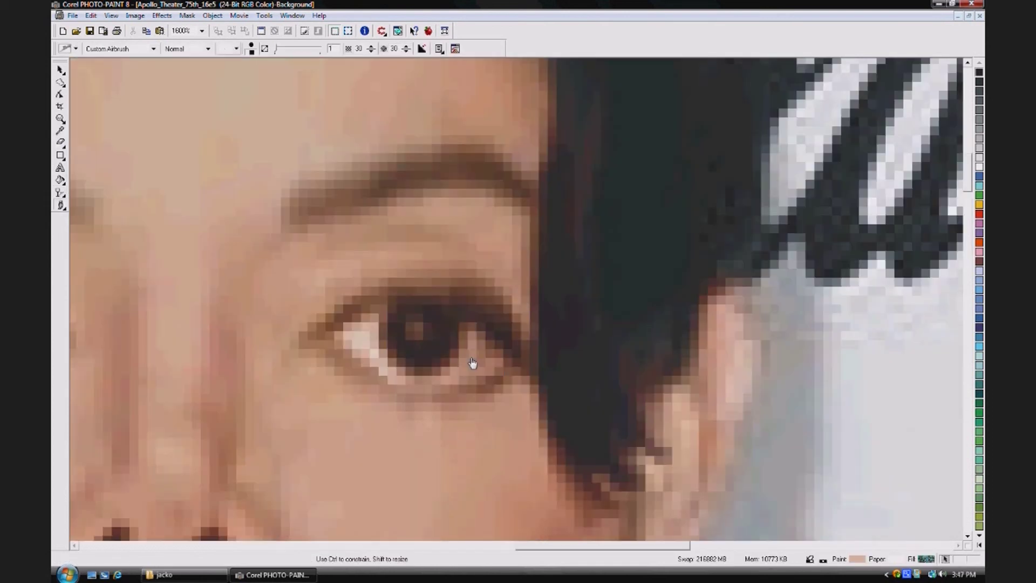
{"action": "mouse_move", "coordinate": [469, 369]}
{"action": "left_mouse_down"}
{"action": "mouse_move", "coordinate": [480, 347]}
{"action": "mouse_move", "coordinate": [476, 362]}
{"action": "mouse_move", "coordinate": [482, 349]}
{"action": "mouse_move", "coordinate": [490, 356]}
{"action": "mouse_move", "coordinate": [484, 348]}
{"action": "left_mouse_up"}
Sample the skin tone below the right-hand eye and touch up the eye's lower edge with the Custom Airbrush.
{"action": "key", "text": "F3"}
{"action": "scroll", "coordinate": [639, 212], "scroll_direction": "down", "scroll_amount": 2}
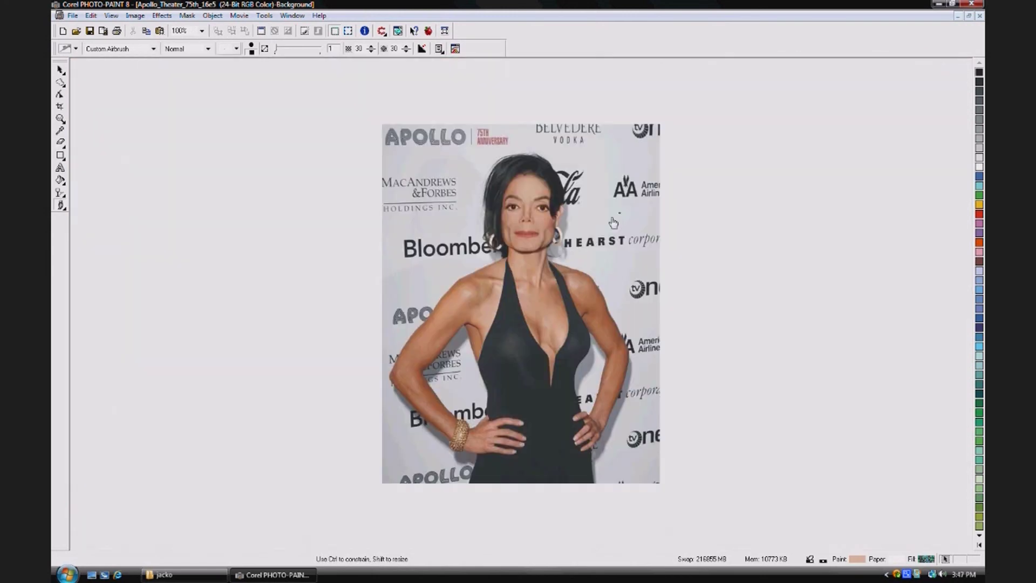
{"action": "scroll", "coordinate": [534, 181], "scroll_direction": "up", "scroll_amount": 1}
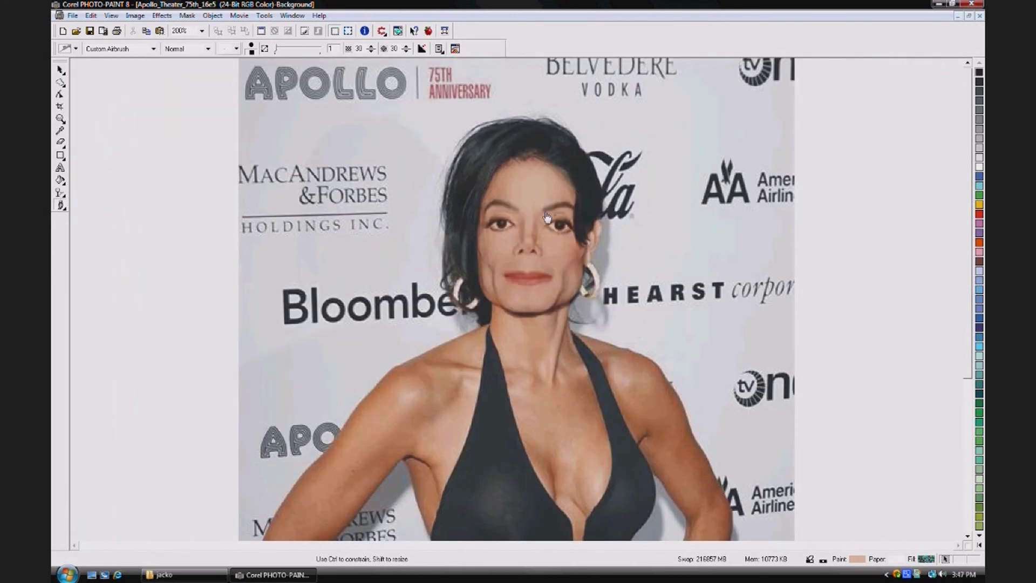
{"action": "scroll", "coordinate": [546, 218], "scroll_direction": "up", "scroll_amount": 1}
{"action": "scroll", "coordinate": [501, 319], "scroll_direction": "up", "scroll_amount": 1}
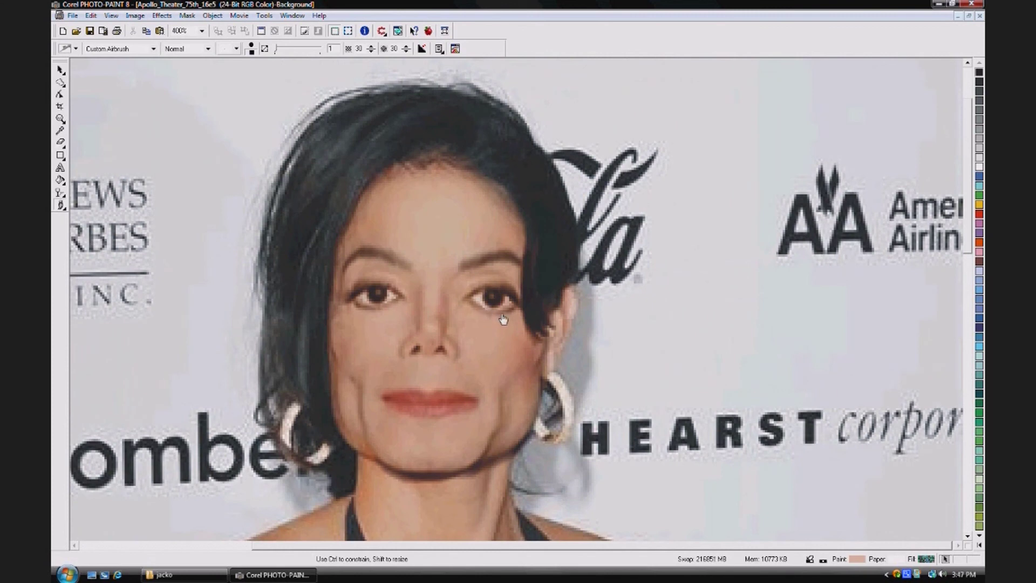
{"action": "scroll", "coordinate": [497, 316], "scroll_direction": "up", "scroll_amount": 2}
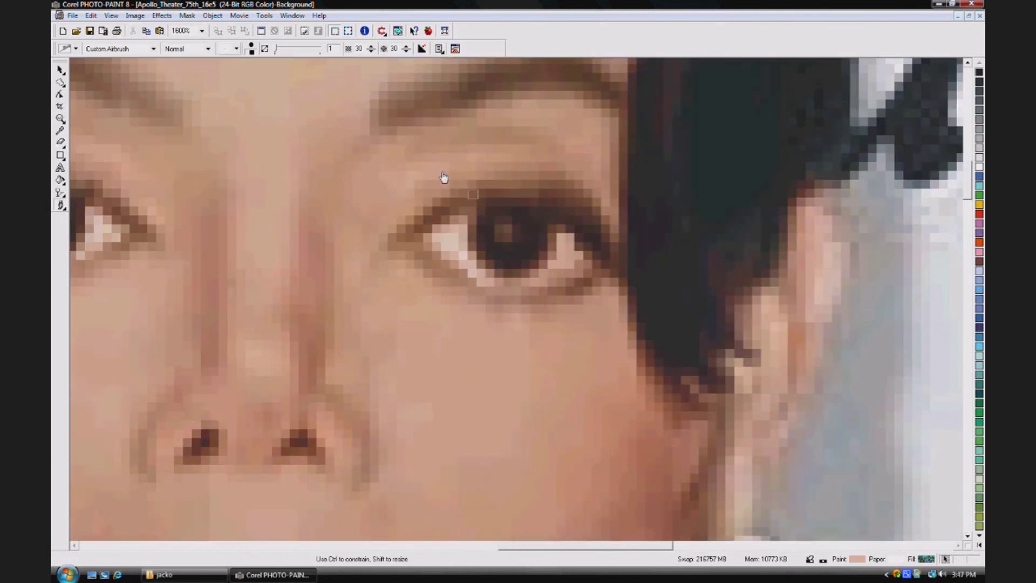
{"action": "left_click", "coordinate": [61, 134]}
{"action": "left_click", "coordinate": [482, 298]}
{"action": "scroll", "coordinate": [496, 286], "scroll_direction": "down", "scroll_amount": 4}
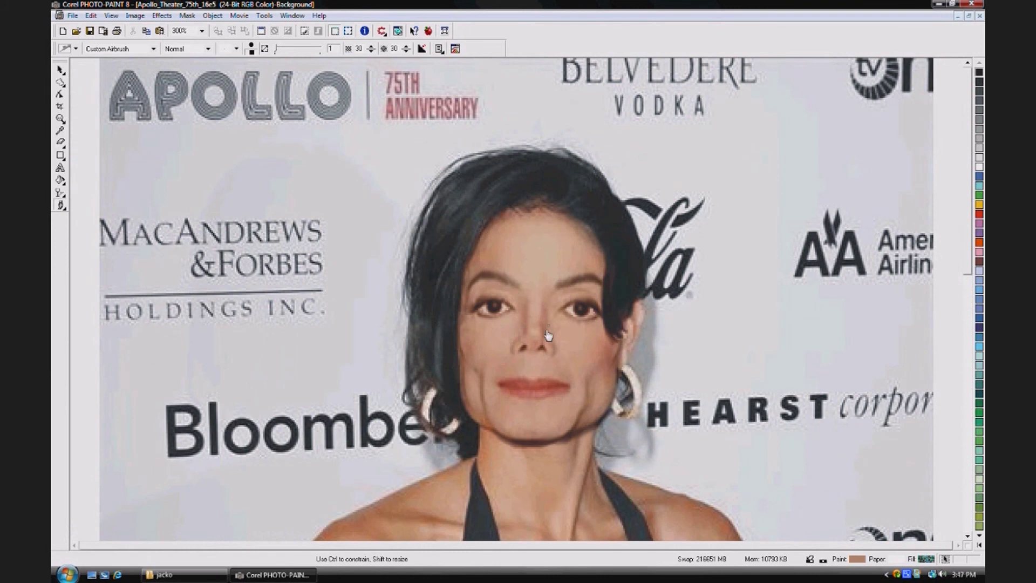
{"action": "scroll", "coordinate": [579, 323], "scroll_direction": "up", "scroll_amount": 4}
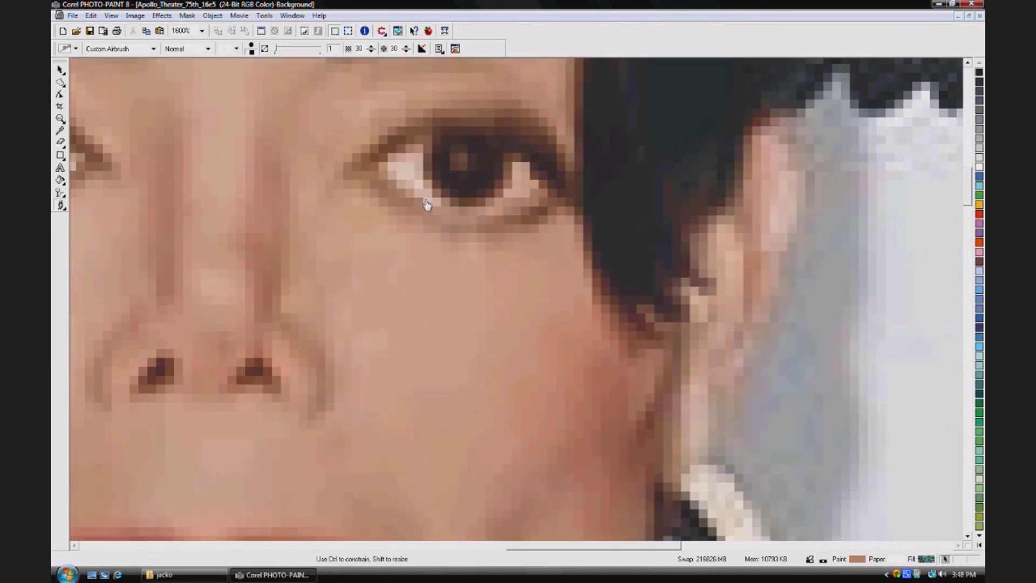
{"action": "scroll", "coordinate": [569, 186], "scroll_direction": "down", "scroll_amount": 4}
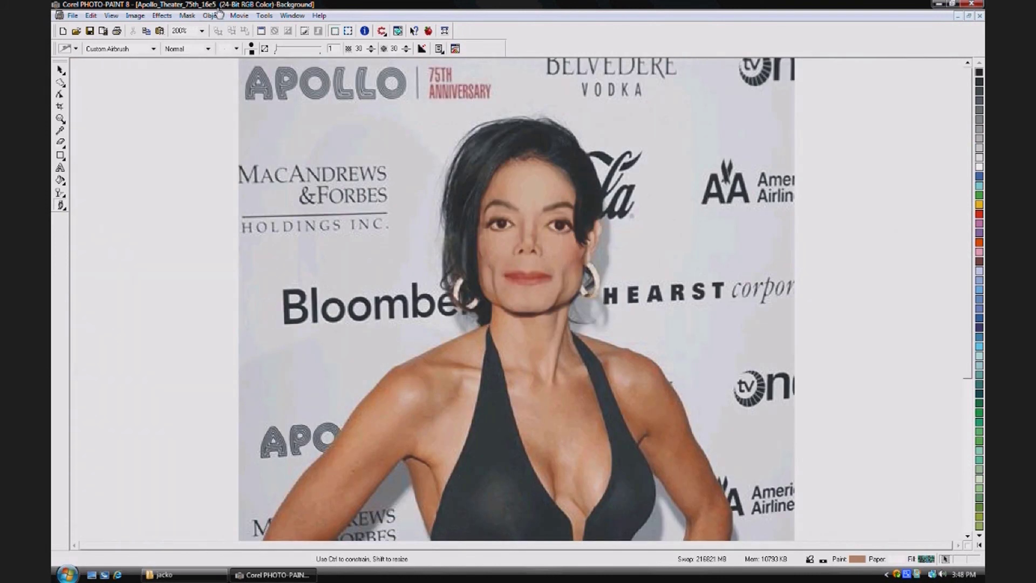
Save the retouched photo in the jacko folder as a JPEG copy named Apollo_Theater_75th_16e5-.
{"action": "left_click", "coordinate": [219, 12]}
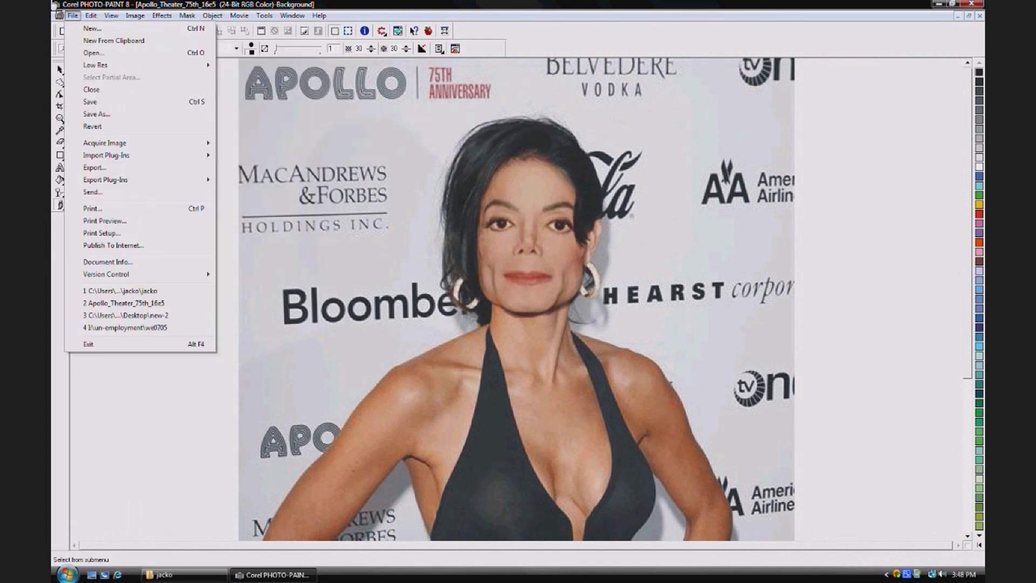
{"action": "left_click", "coordinate": [74, 17]}
{"action": "left_click", "coordinate": [99, 114]}
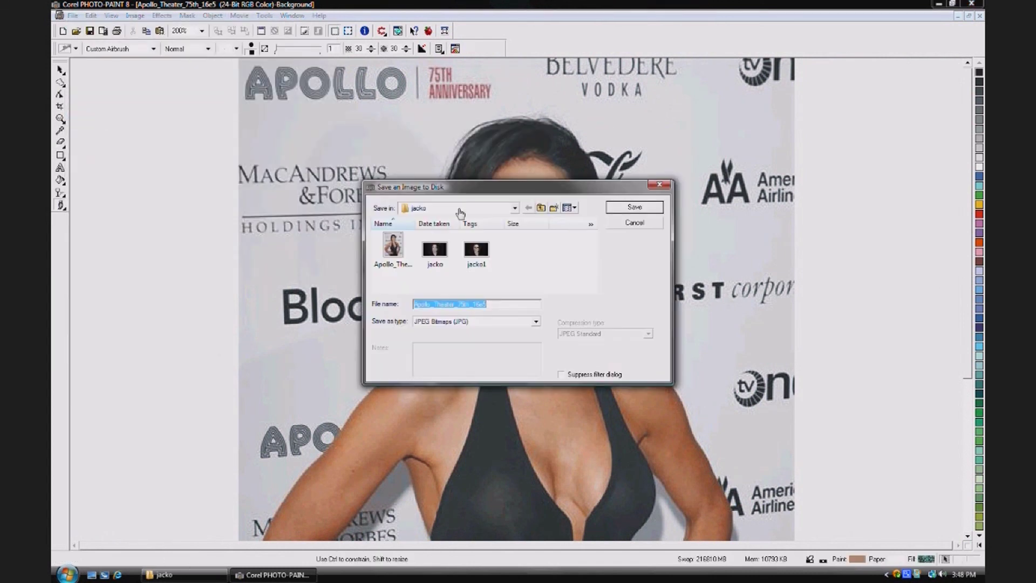
{"action": "left_click", "coordinate": [492, 309]}
{"action": "left_click", "coordinate": [635, 207]}
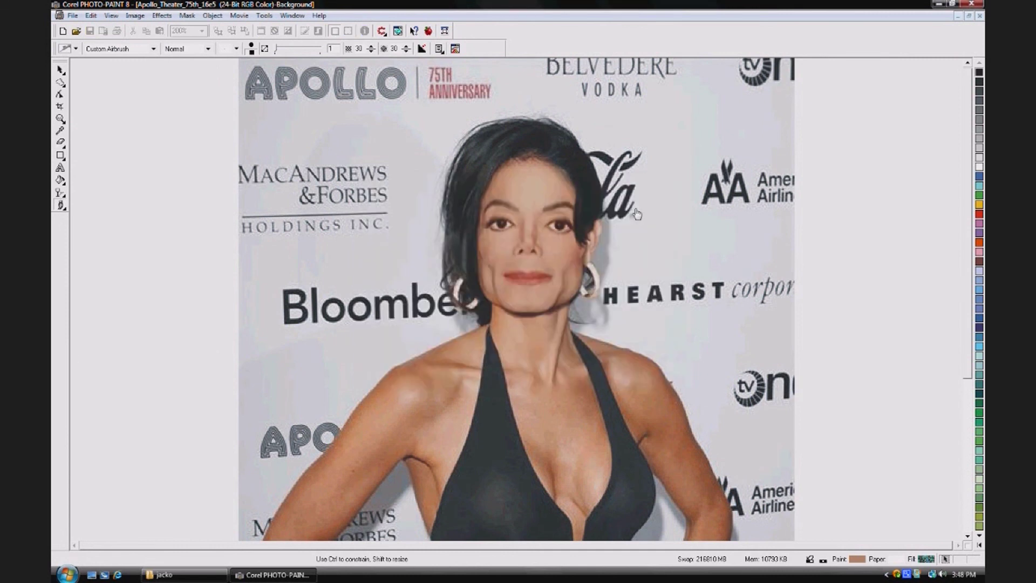
{"action": "key", "text": "Return"}
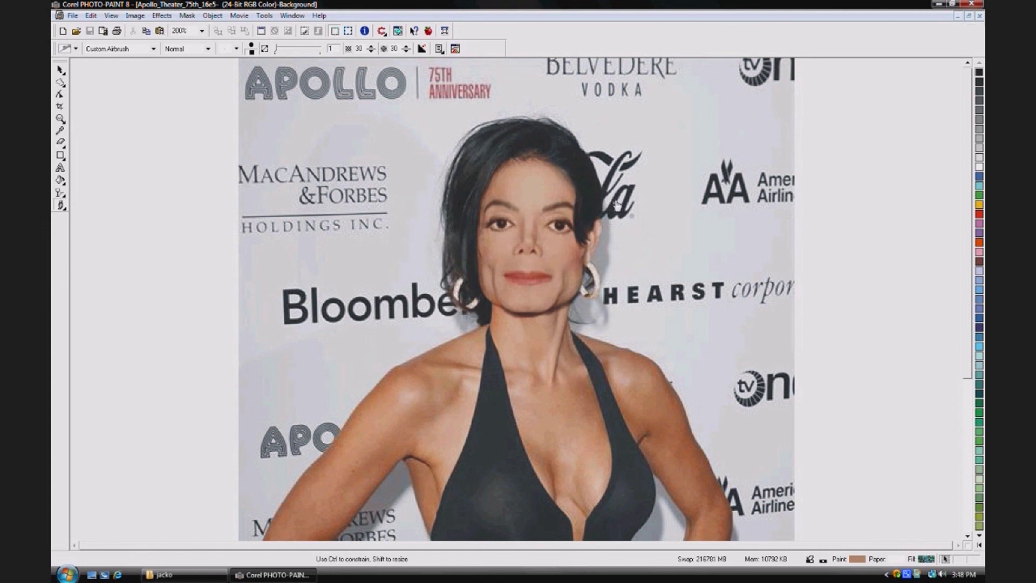
Close the photo, exit the image editor without keeping the clipboard contents, and close the jacko folder.
{"action": "scroll", "coordinate": [628, 204], "scroll_direction": "down", "scroll_amount": 2}
{"action": "scroll", "coordinate": [576, 307], "scroll_direction": "up", "scroll_amount": 1}
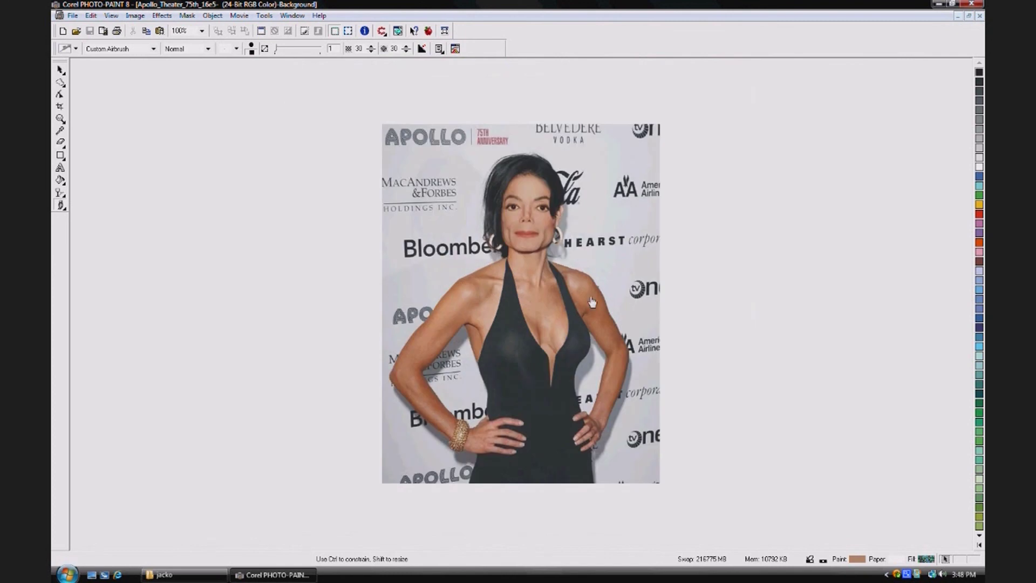
{"action": "left_click", "coordinate": [980, 18]}
{"action": "left_click", "coordinate": [971, 3]}
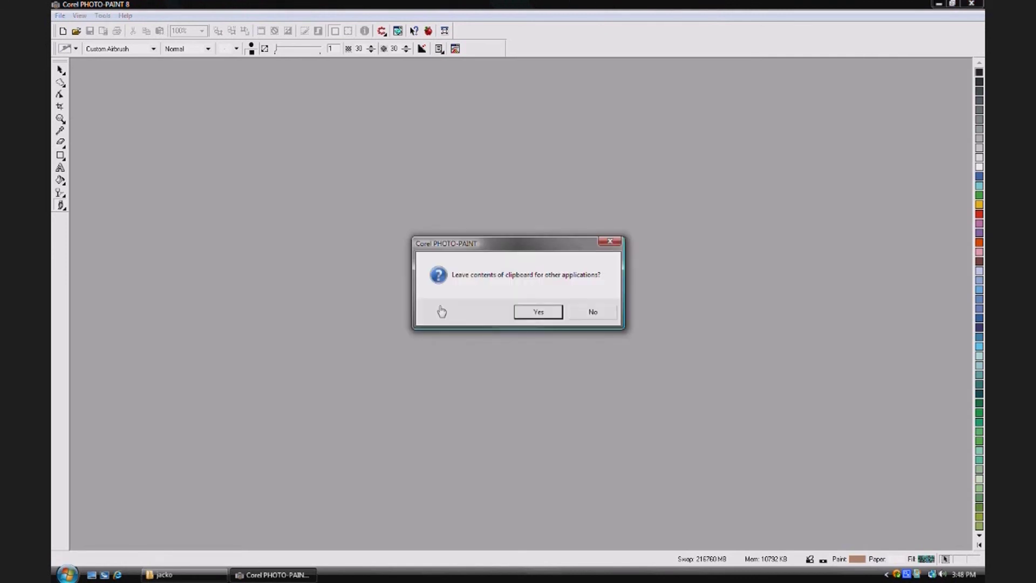
{"action": "left_click", "coordinate": [587, 313]}
{"action": "left_click", "coordinate": [746, 179]}
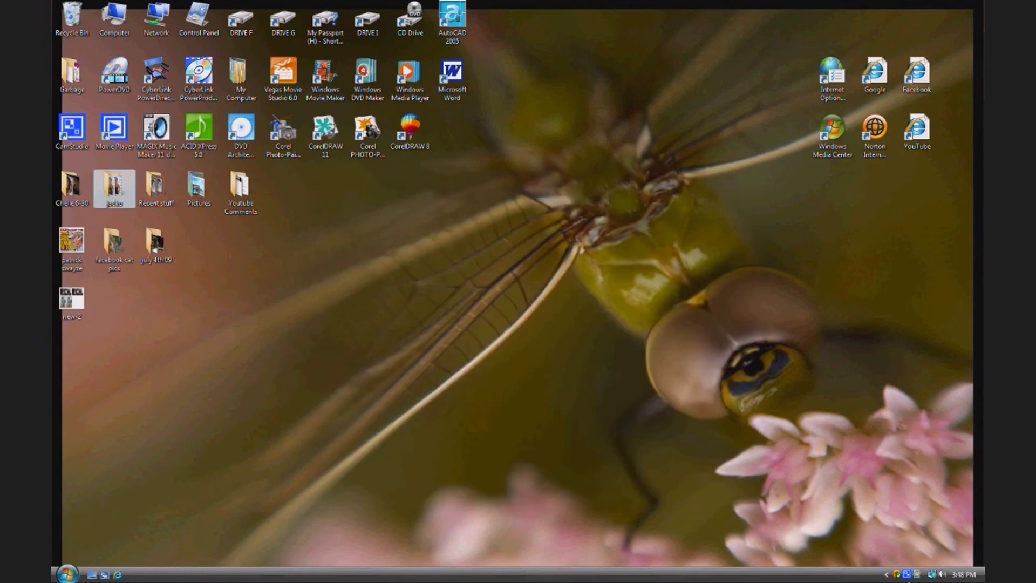
{"action": "right_click", "coordinate": [907, 576]}
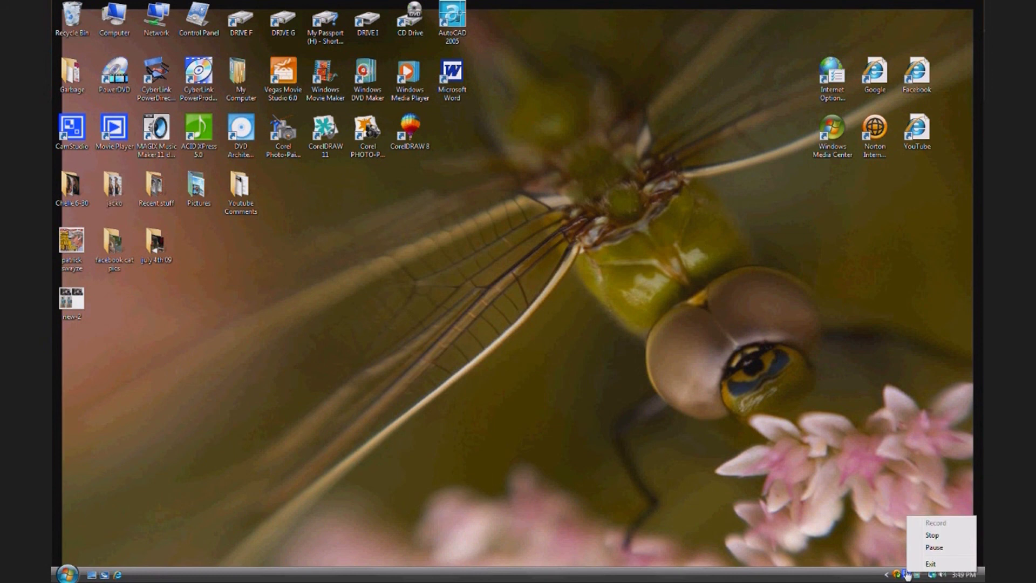